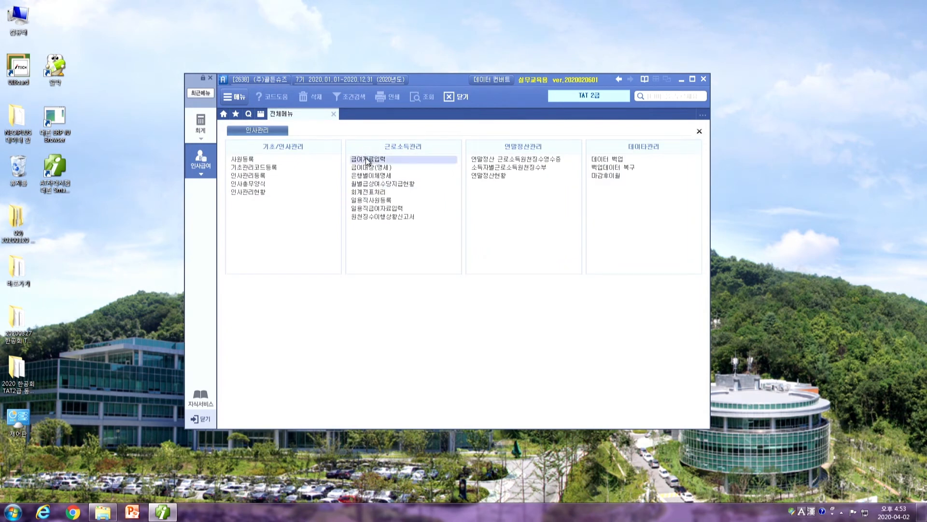
Step: Open employee registration (사원등록) and check the second employee's production-worker status (생산직등여부) and overtime tax-exemption (연장근로비과세) settings
left_click(248, 159)
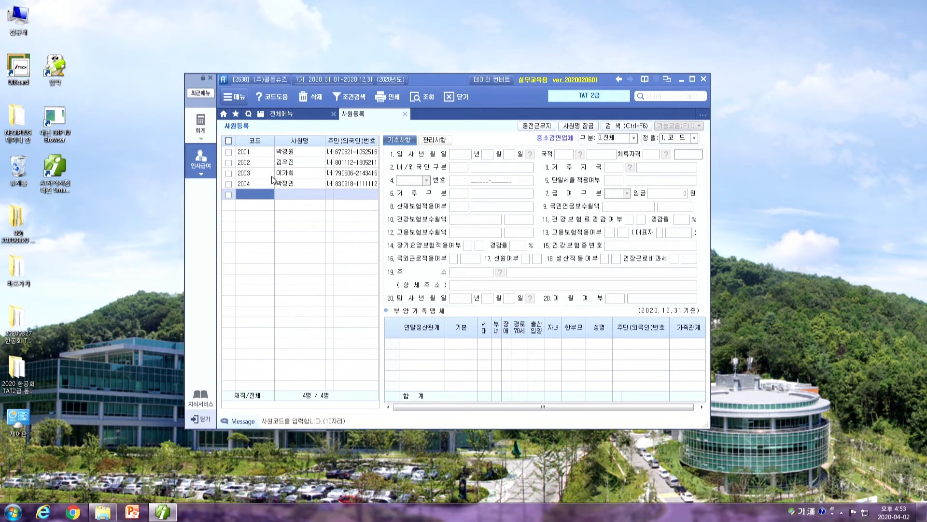
left_click(267, 166)
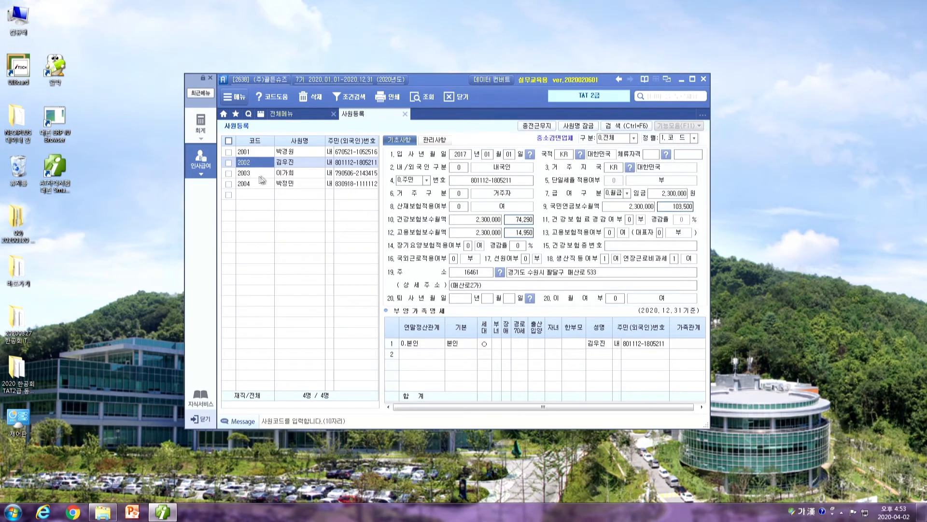
left_click(256, 173)
left_click(260, 166)
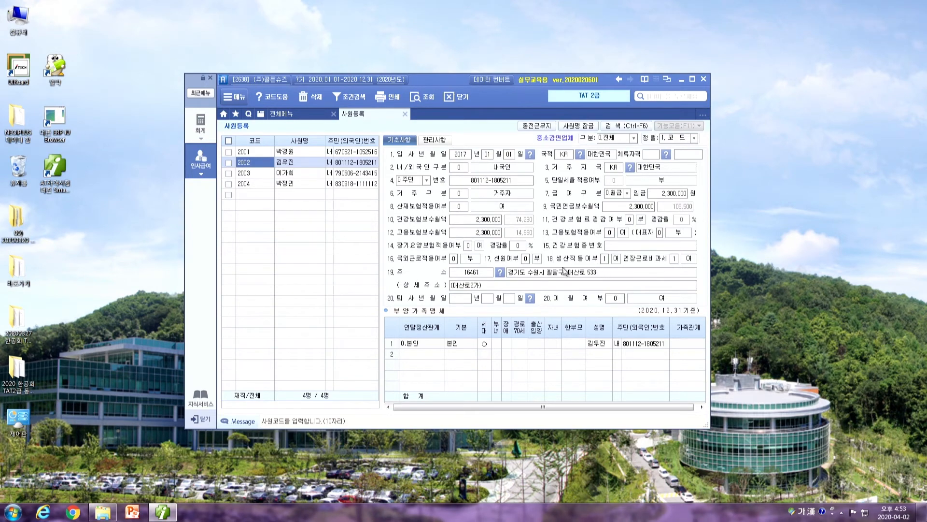
left_click(605, 258)
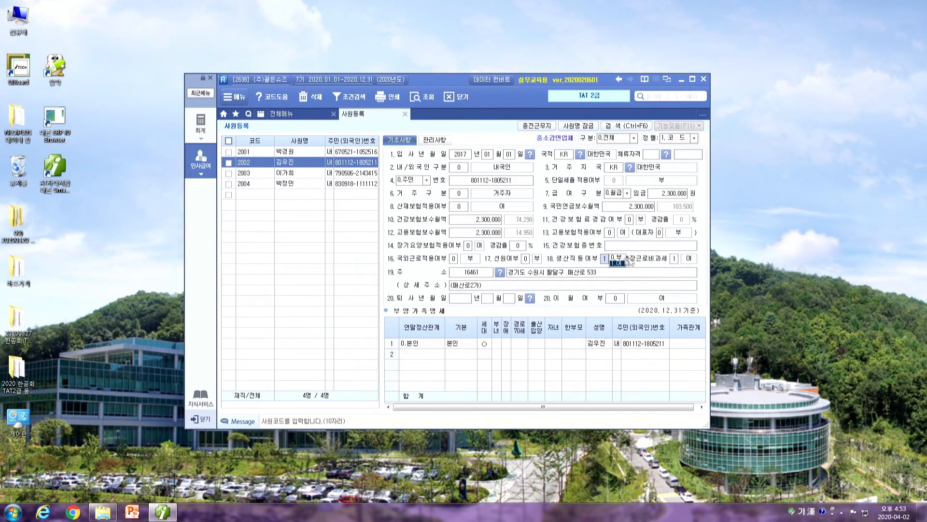
left_click(676, 259)
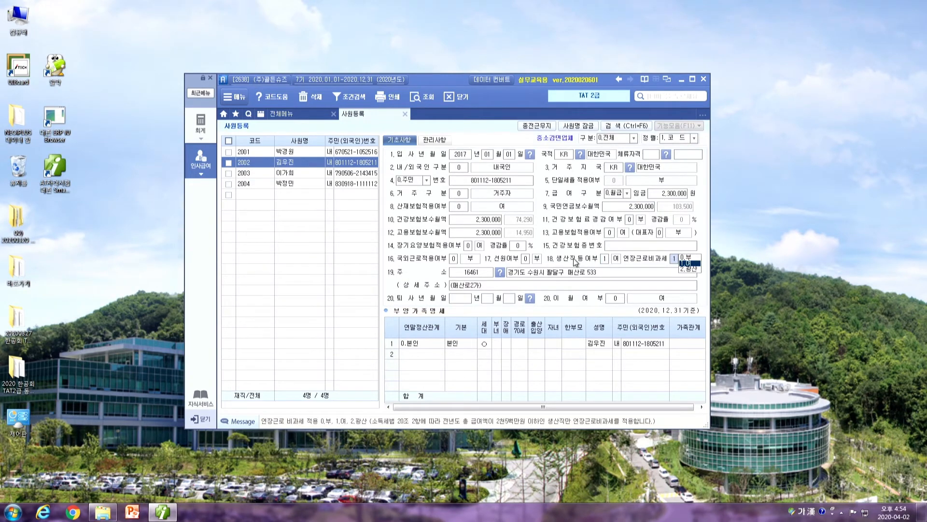
left_click(633, 246)
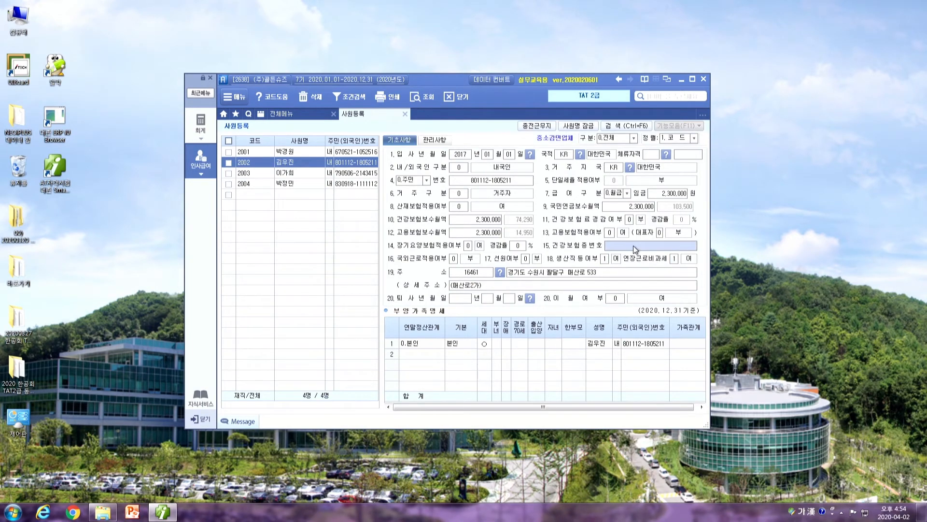
Step: Compare the third employee's salary and overtime exemption settings with those of the second employee
left_click(289, 174)
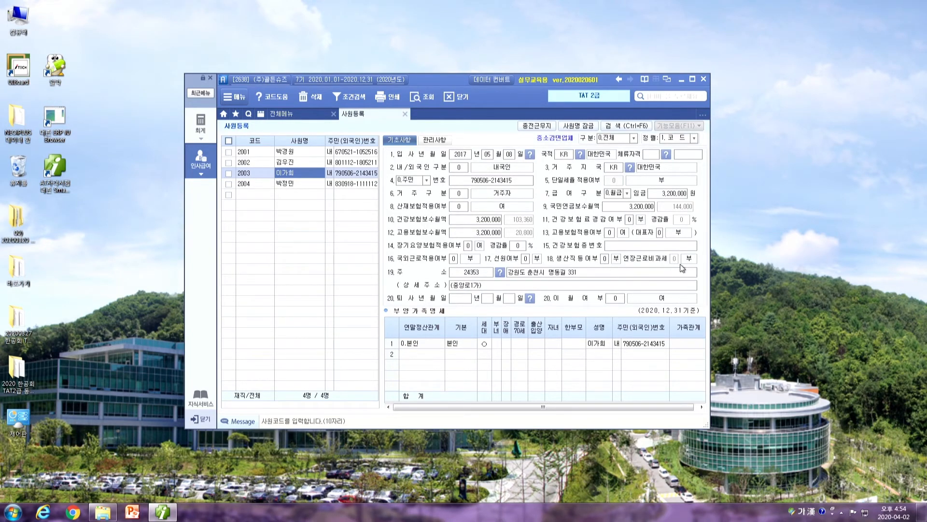
left_click(302, 163)
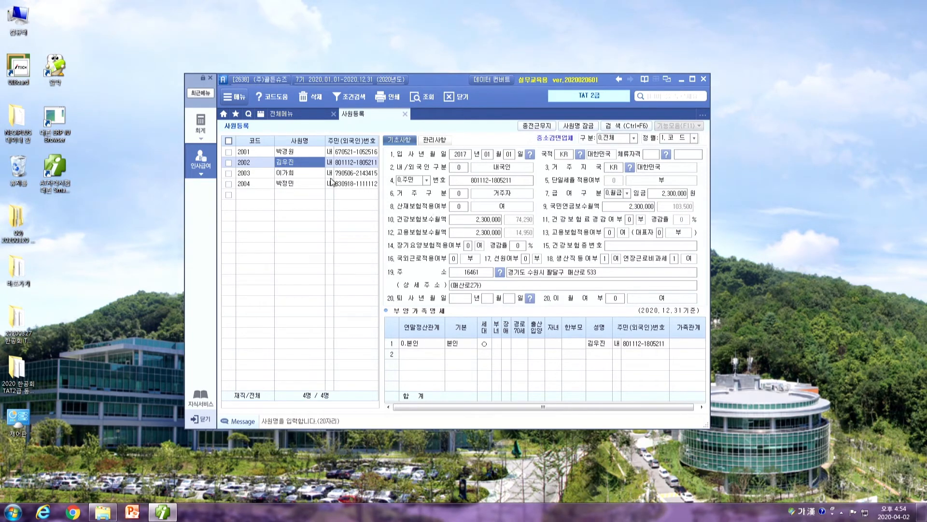
left_click(313, 175)
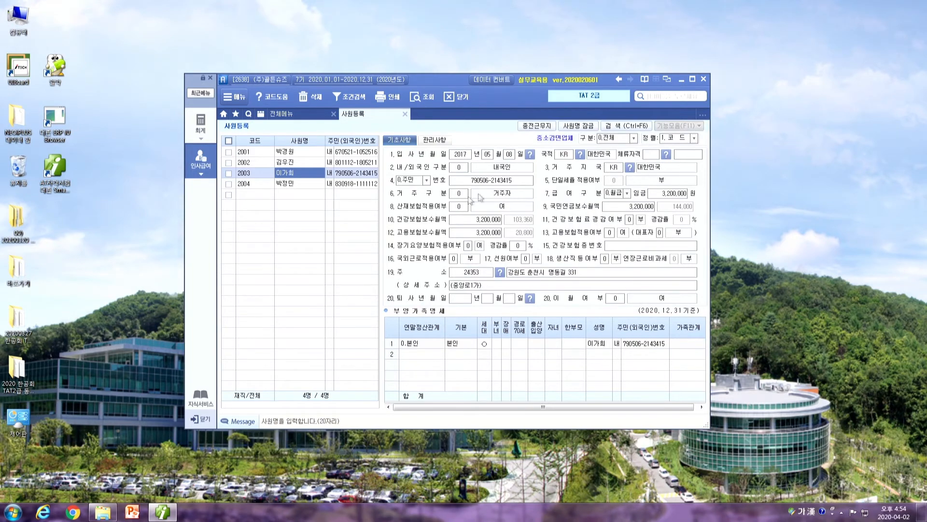
left_click(320, 167)
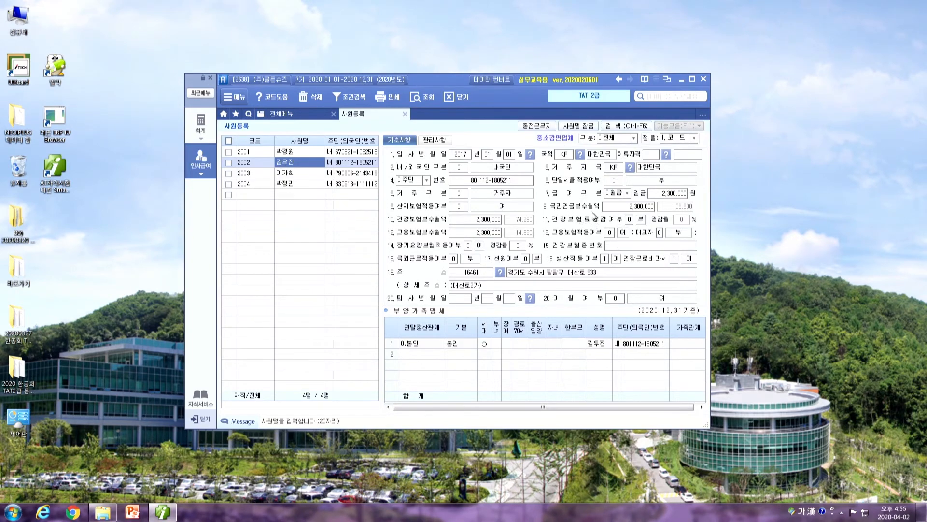
Step: Open payroll data entry (급여자료입력) for June 2020 with type 1. 급여 and payment date 2020-06-30
left_click(295, 117)
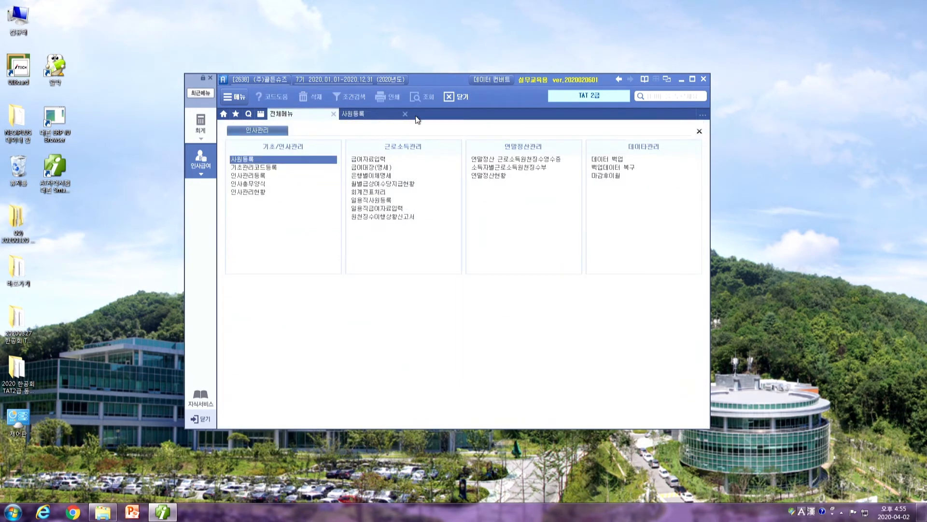
left_click(381, 159)
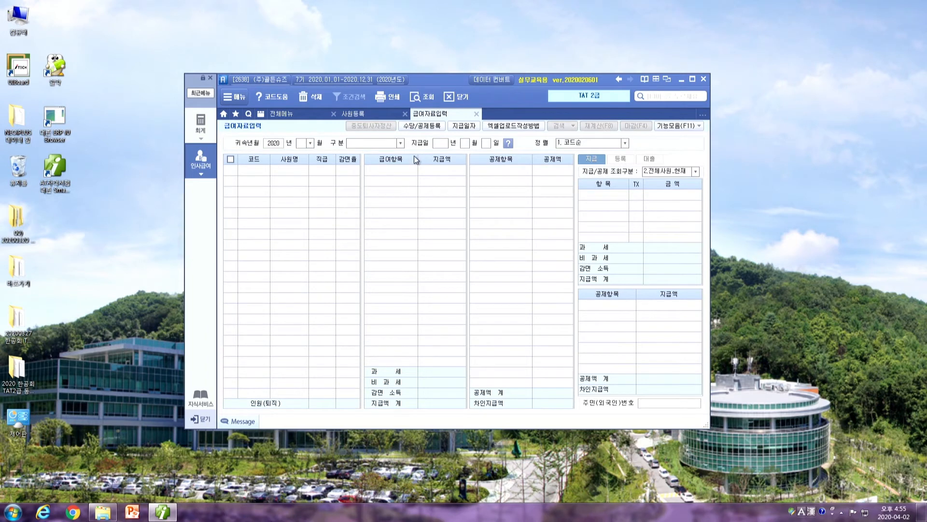
left_click(310, 143)
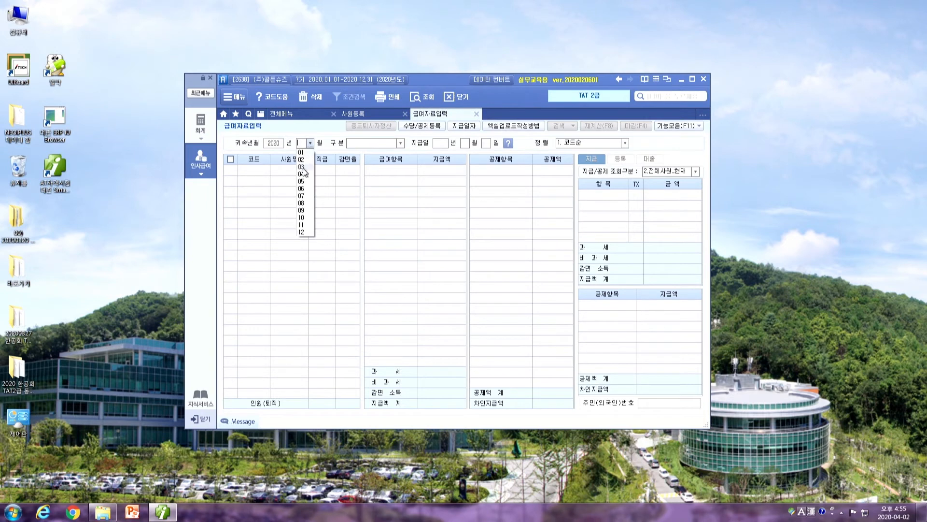
left_click(303, 188)
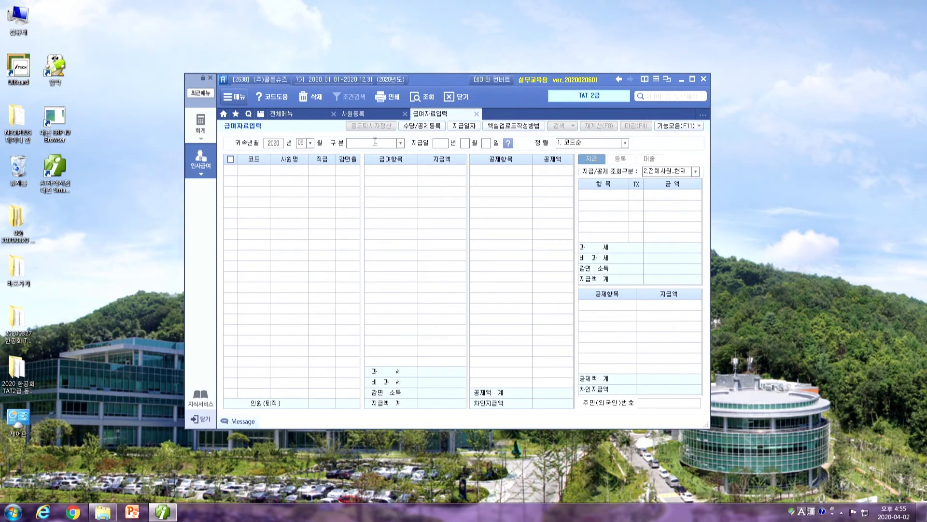
left_click(401, 143)
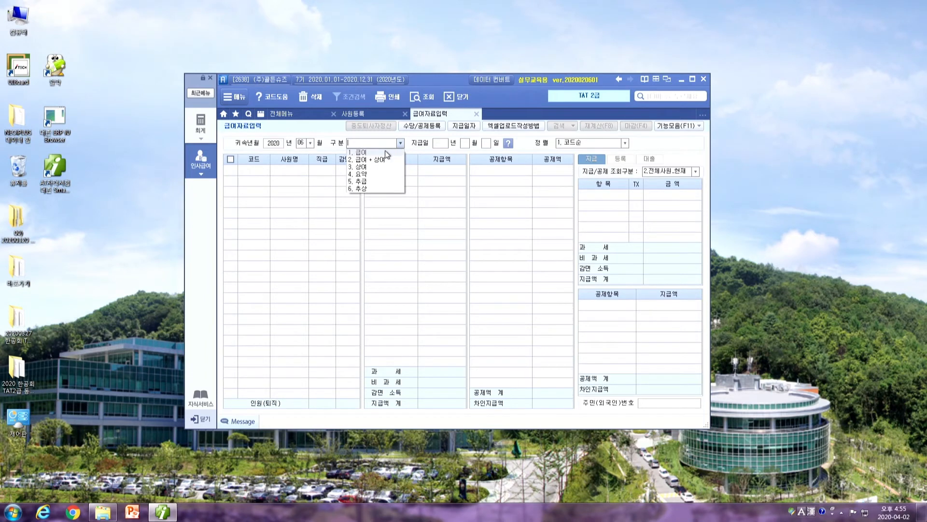
left_click(385, 152)
type("2020 년 ")
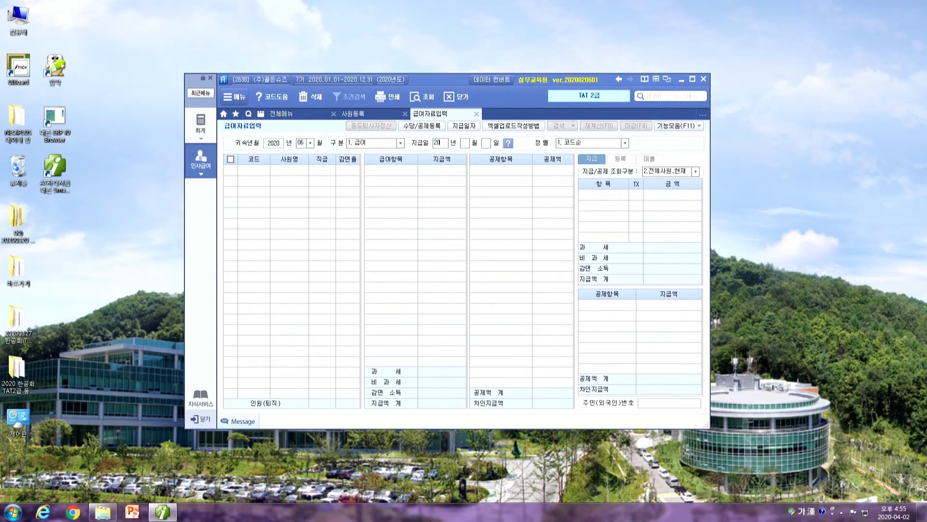
type("06 월 30")
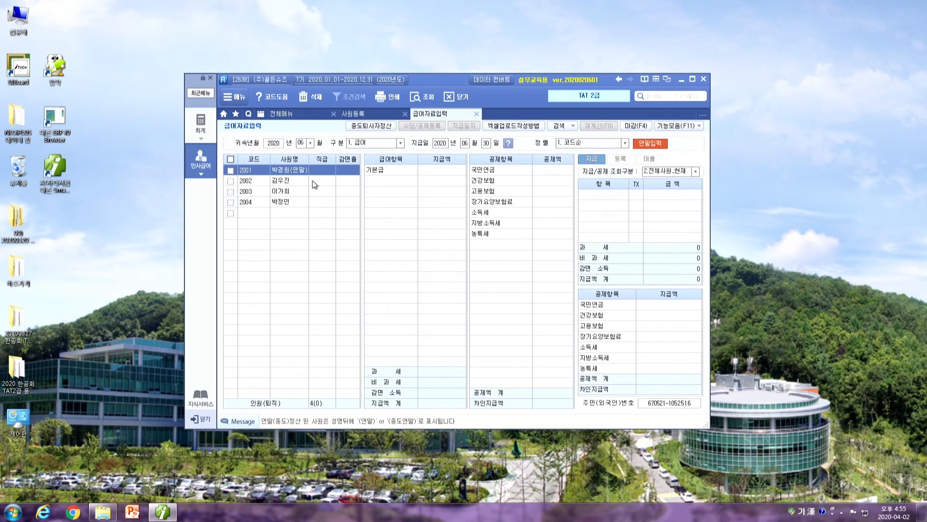
Step: Look through the June pay and deduction items of the second and third employees
left_click(285, 184)
left_click(282, 191)
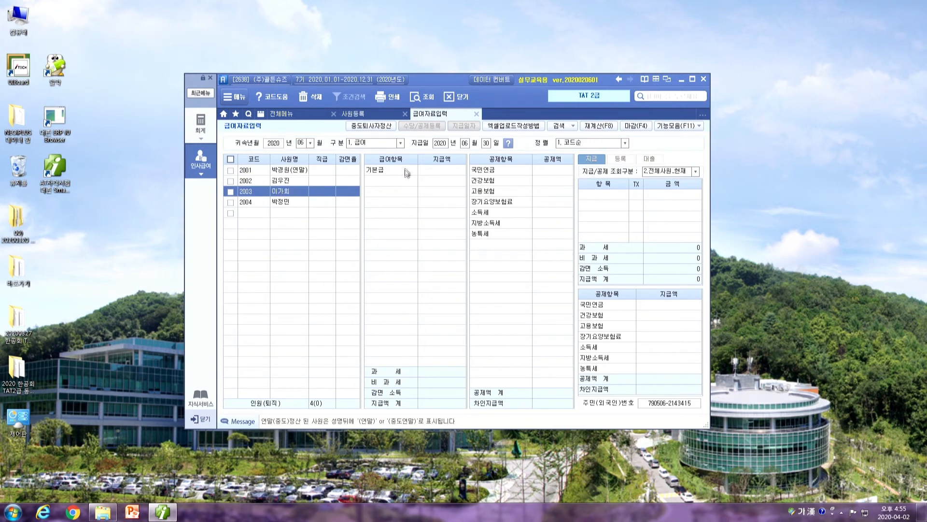
left_click(270, 181)
left_click(277, 191)
left_click(294, 183)
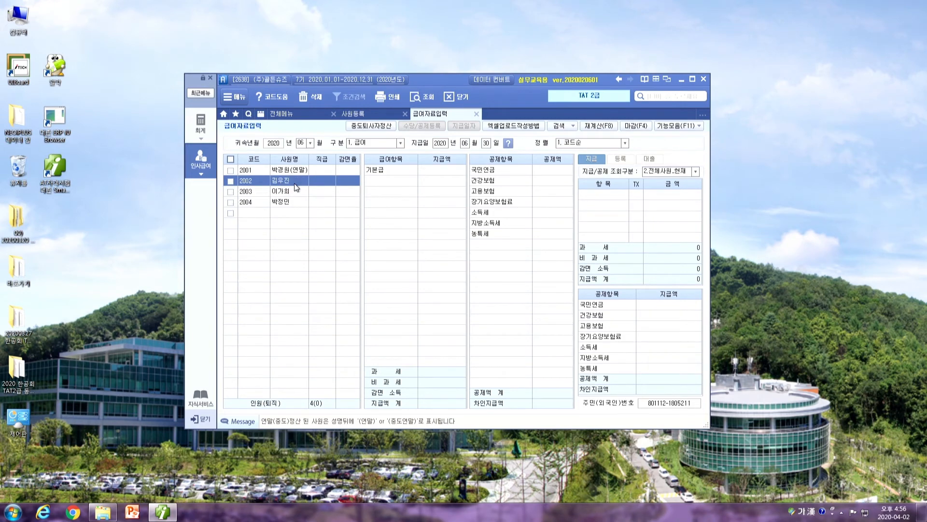
Step: In the allowance and deduction registration (수당/공제등록), add 문화수당 as a taxable (과세) allowance with income type 1.급여
left_click(301, 143)
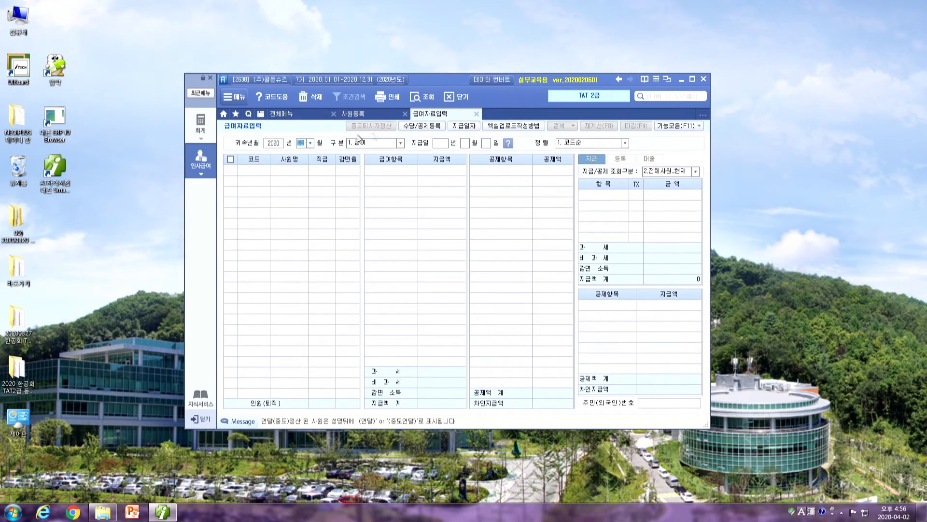
left_click(432, 129)
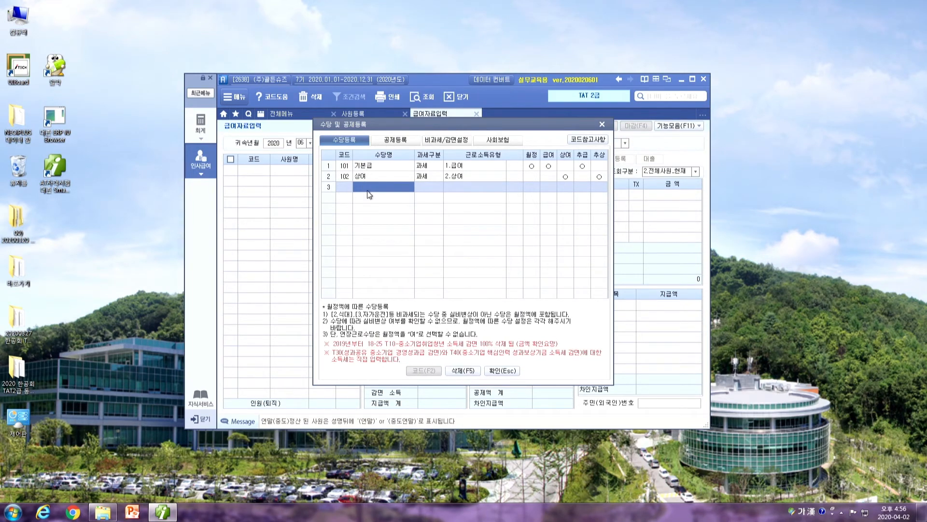
type("문화출")
type("당")
key("Return")
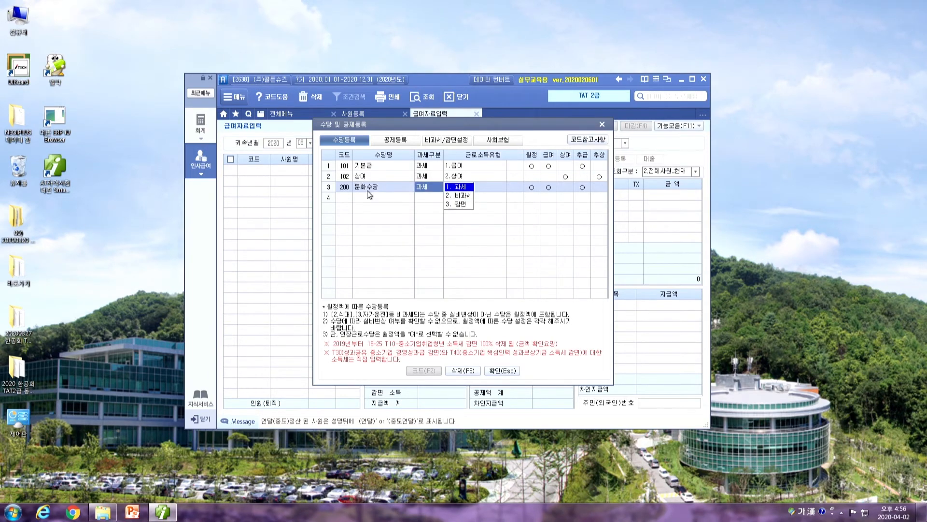
key("Return")
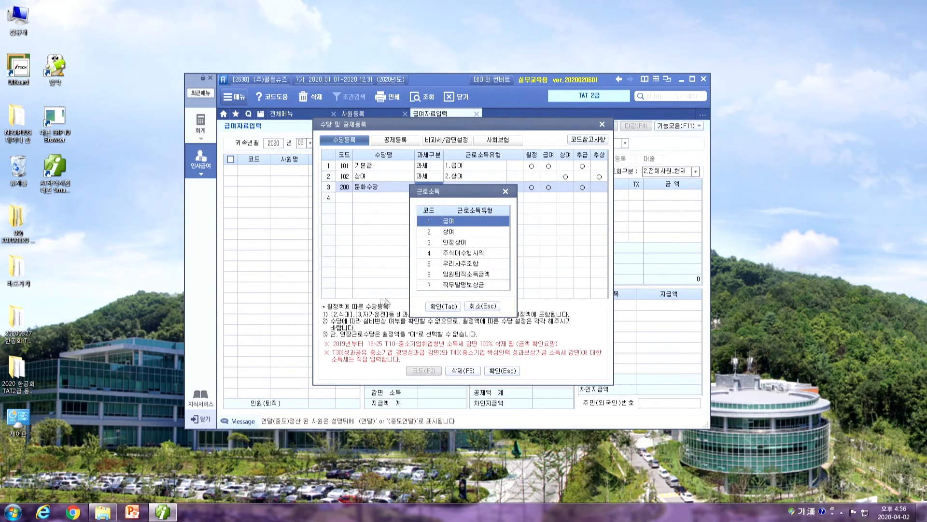
left_click(440, 306)
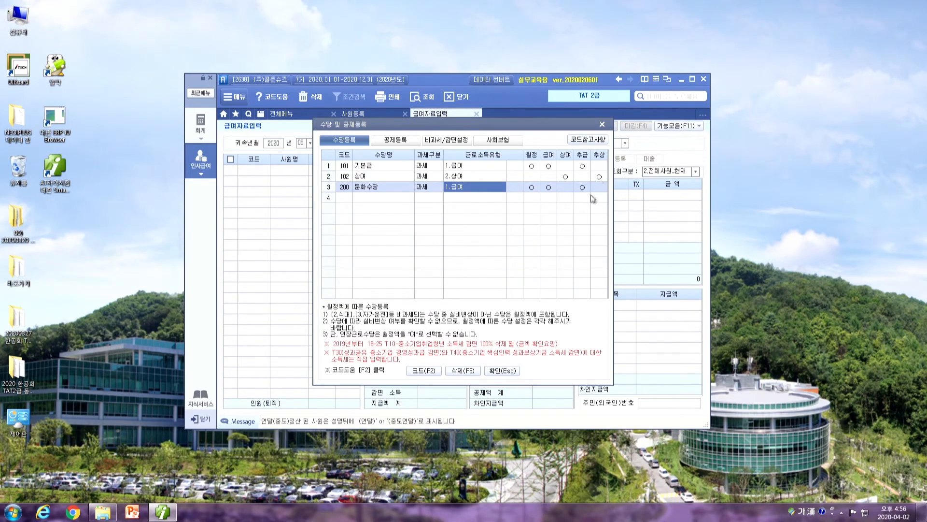
Step: Add 식대 as a non-taxable (비과세) allowance with exemption item 2.식대 (P01)
left_click(370, 199)
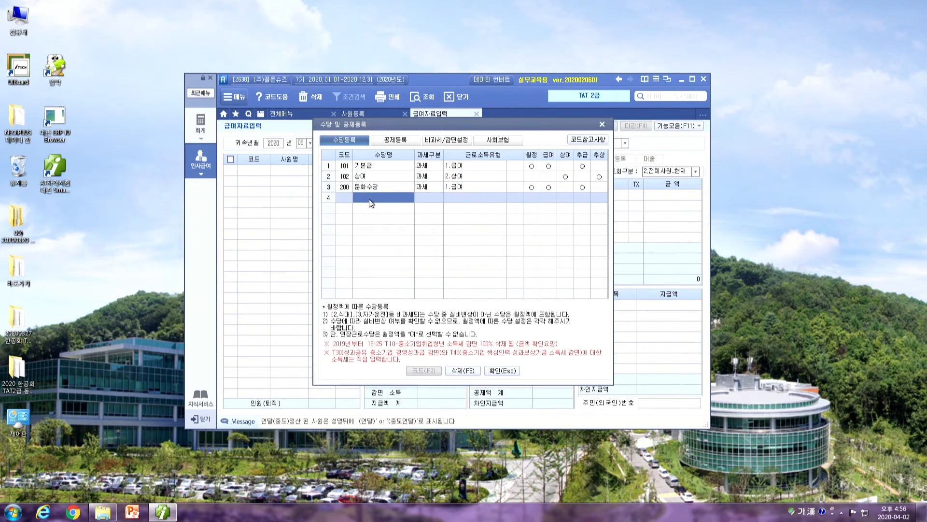
type("식대")
key("Return")
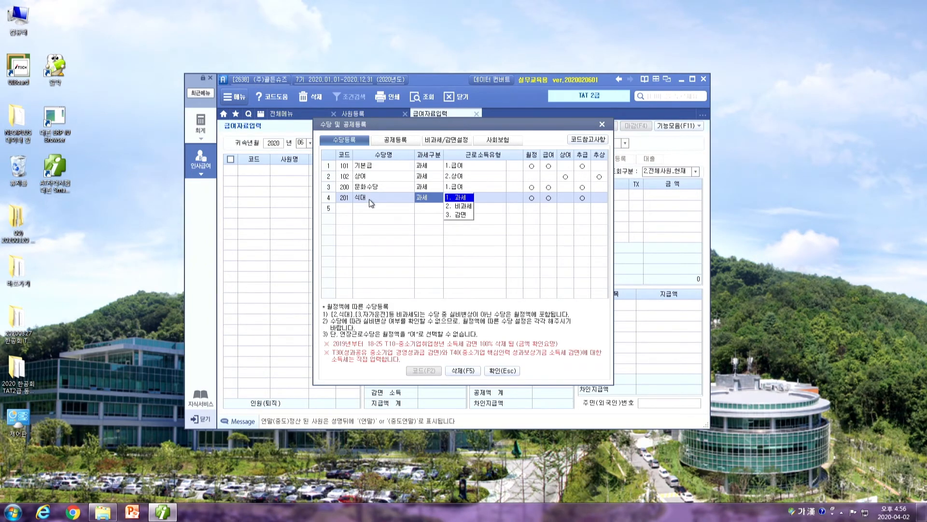
key("2")
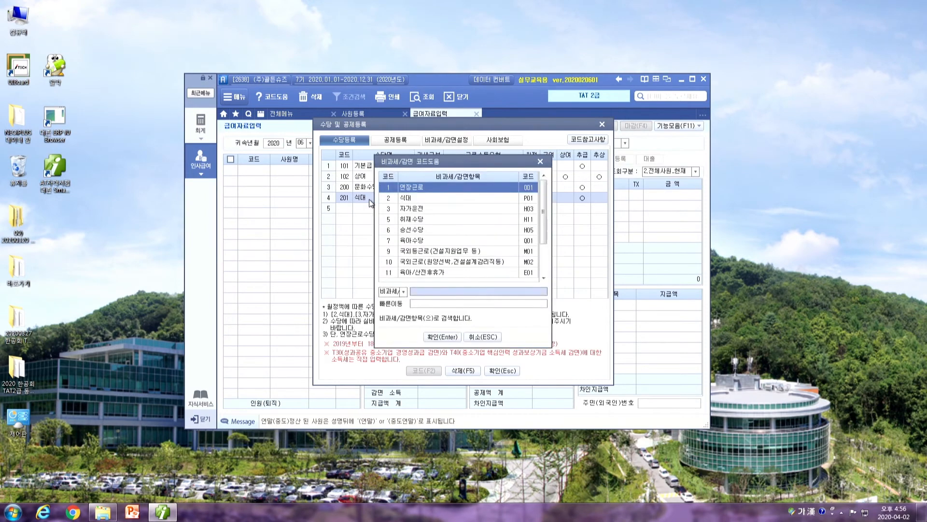
left_click(418, 203)
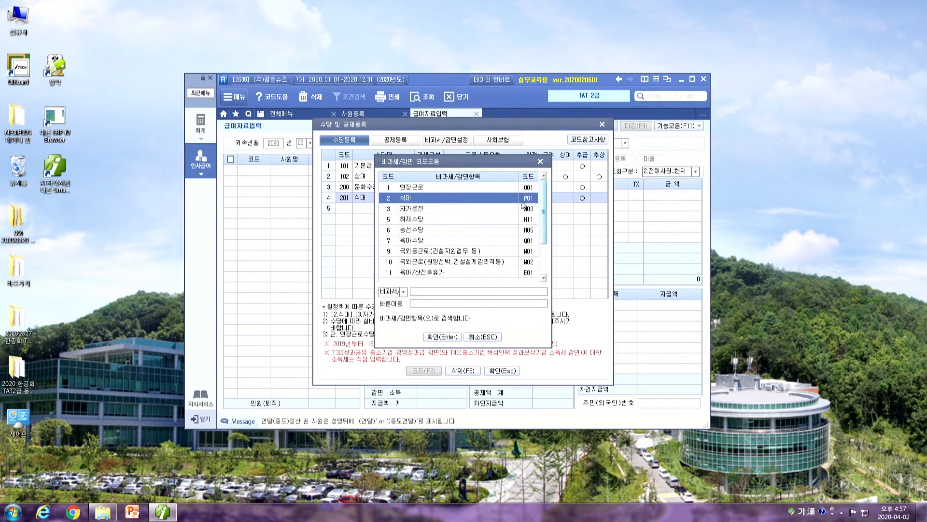
left_click(443, 337)
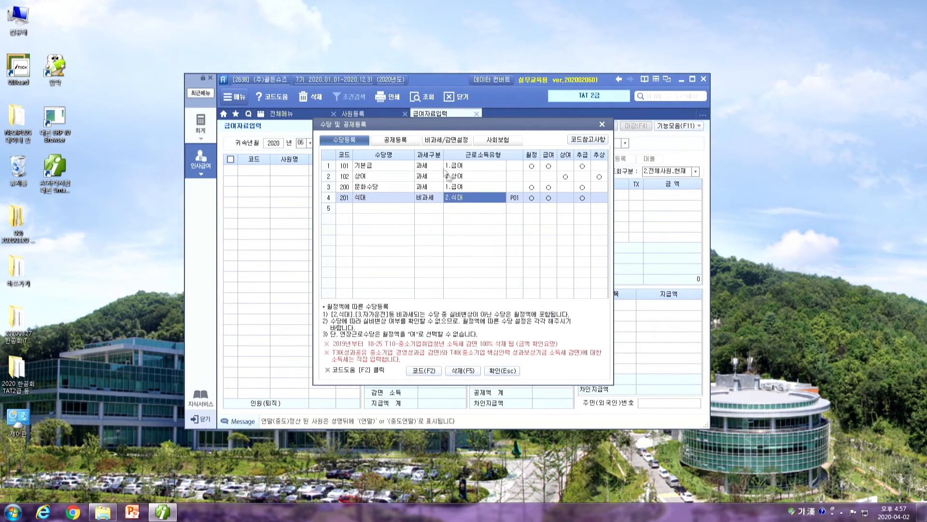
Step: Examine the exemption limits and statement submission settings of 식대 and 육아수당 under 비과세/감면설정, and return to the allowance list
left_click(439, 141)
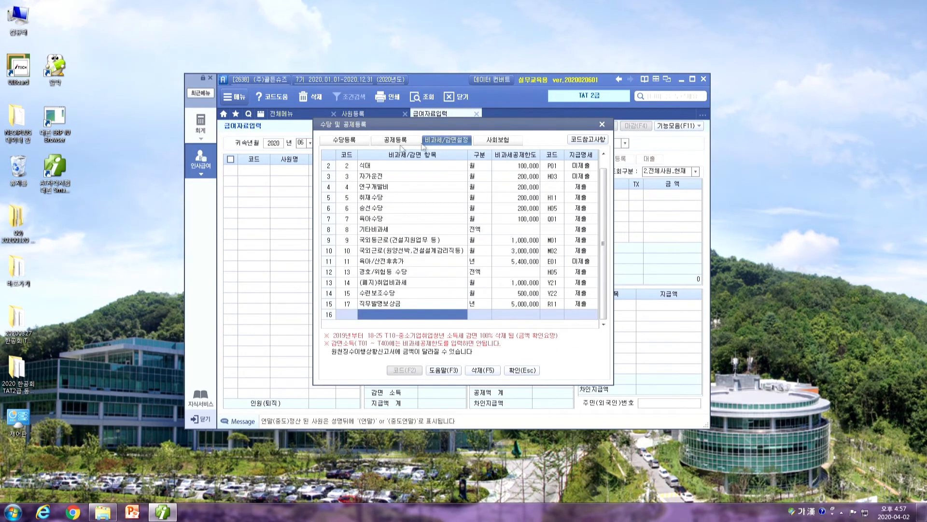
left_click(358, 141)
left_click(390, 141)
left_click(453, 141)
left_click(383, 165)
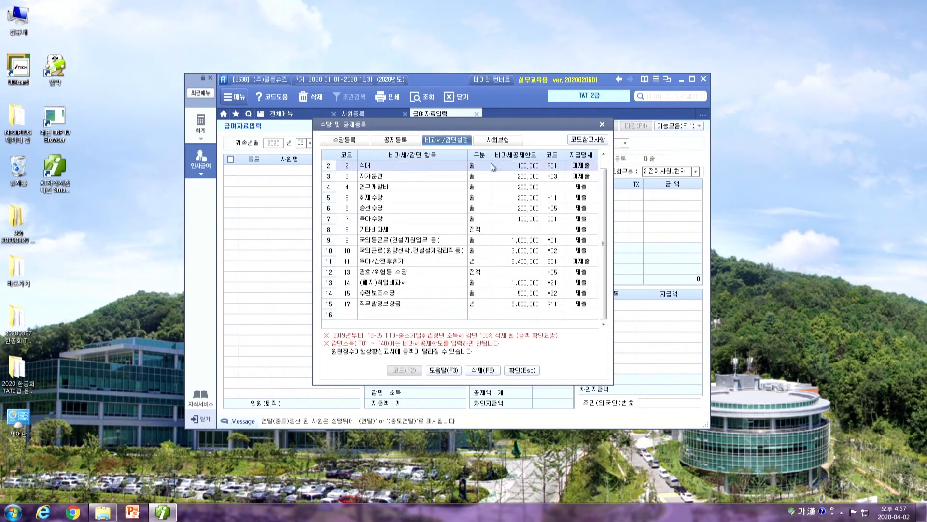
key("Hangul")
key("Hangul")
left_click(586, 223)
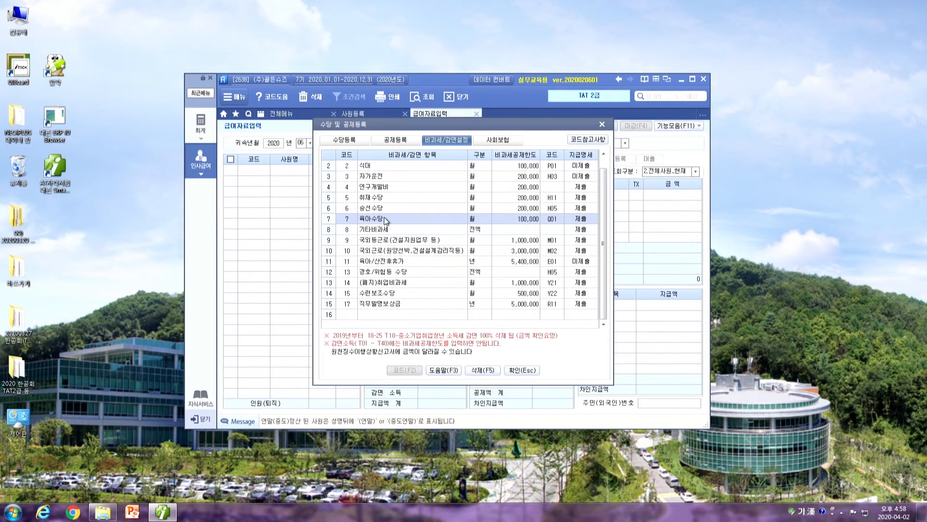
left_click(570, 169)
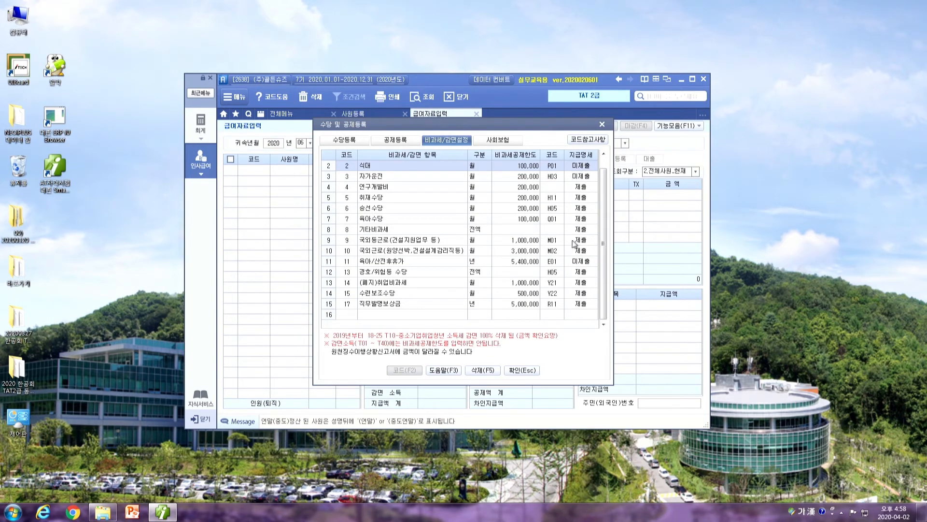
left_click(583, 220)
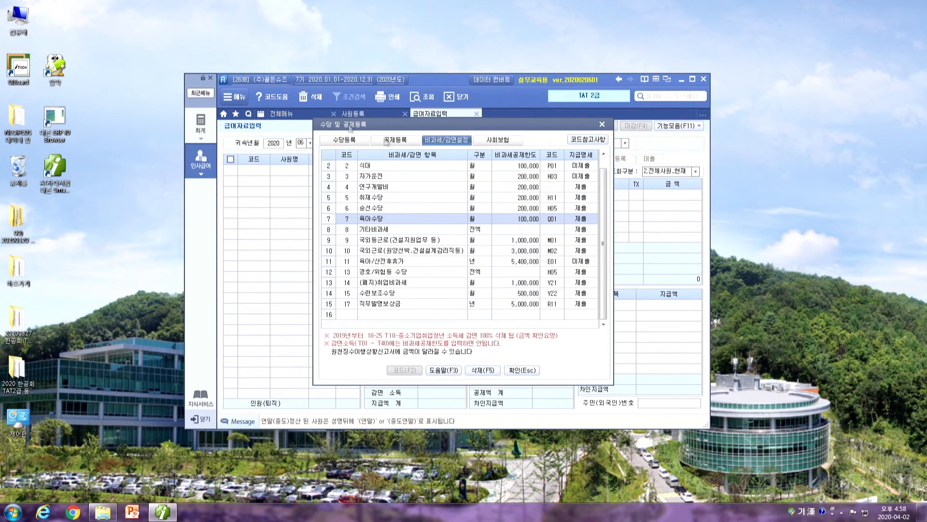
left_click(337, 138)
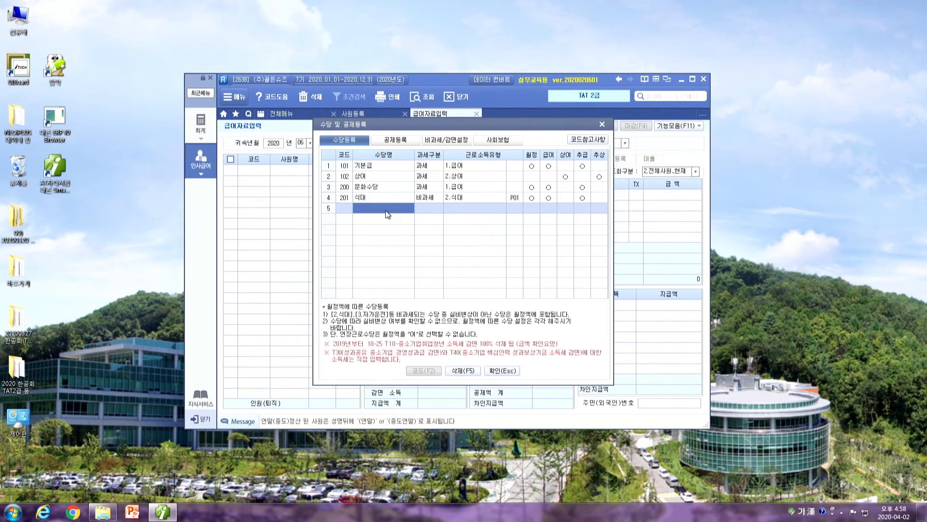
Step: Add 연장근로수당 as a non-taxable (비과세) allowance with exemption item 1.연장근로
type("연장근로수당")
key("Return")
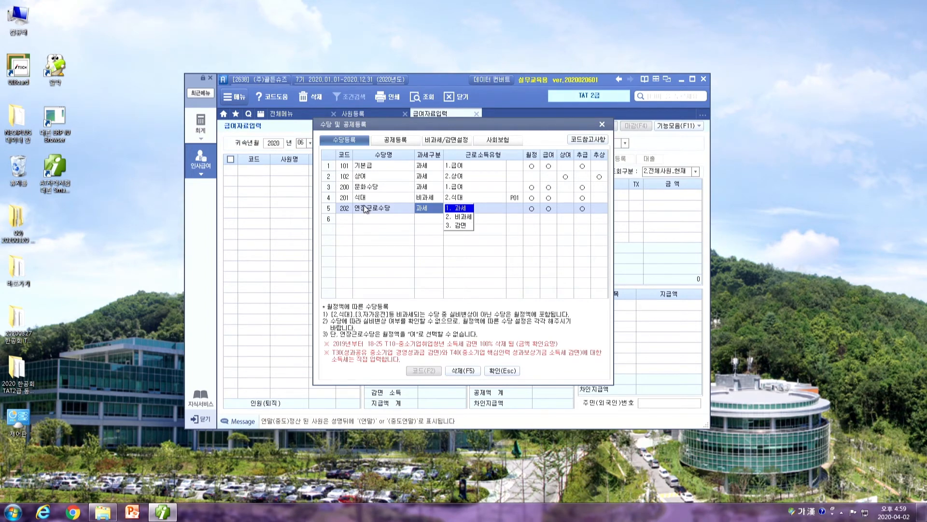
left_click(462, 216)
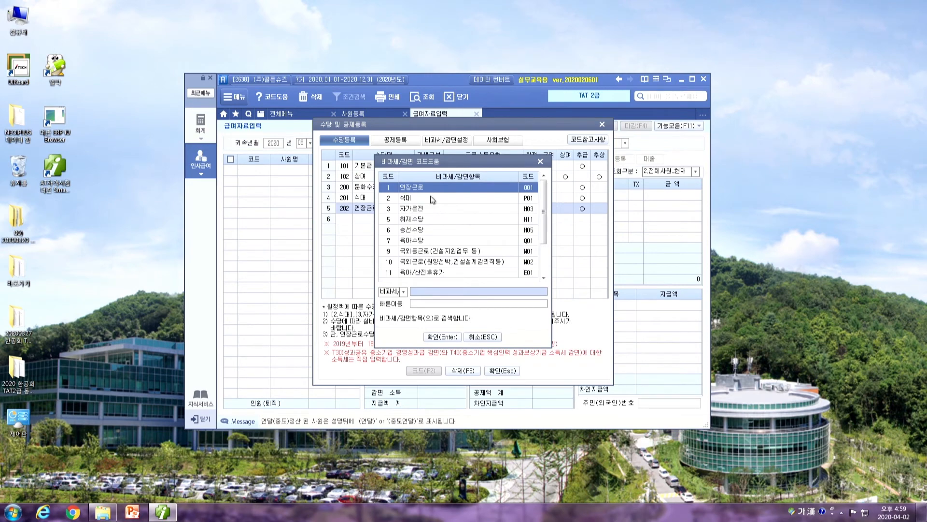
left_click(436, 336)
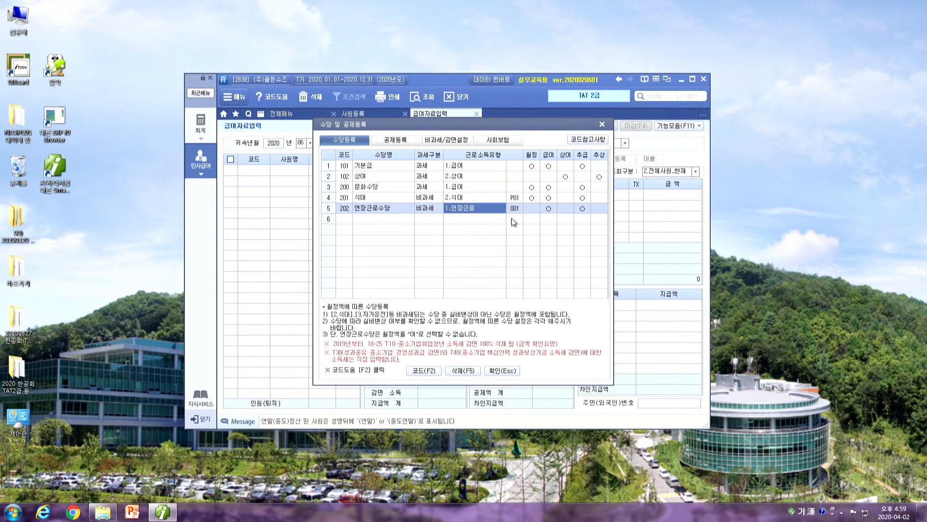
Step: In the deduction registration (공제등록), add 상조회비 with deduction type 0.무구분, applied to 급여 only
left_click_drag(512, 127, 505, 172)
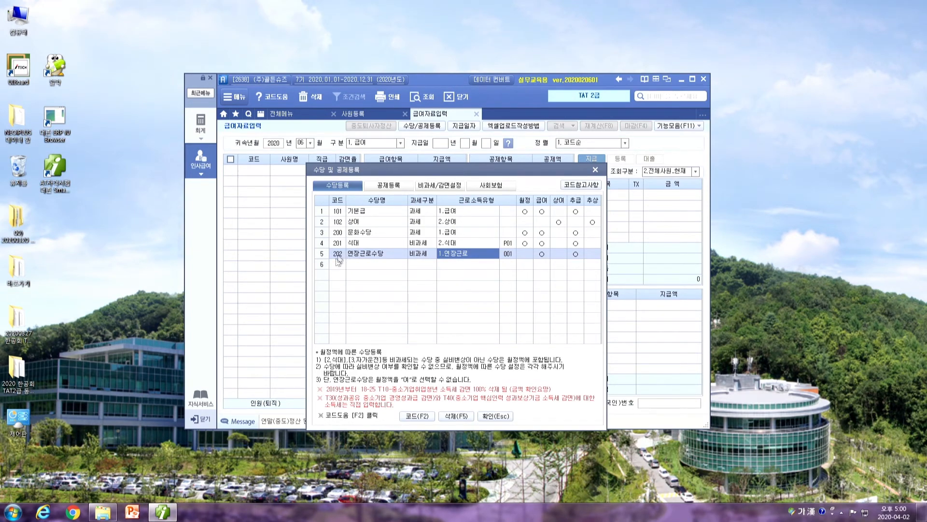
left_click(398, 182)
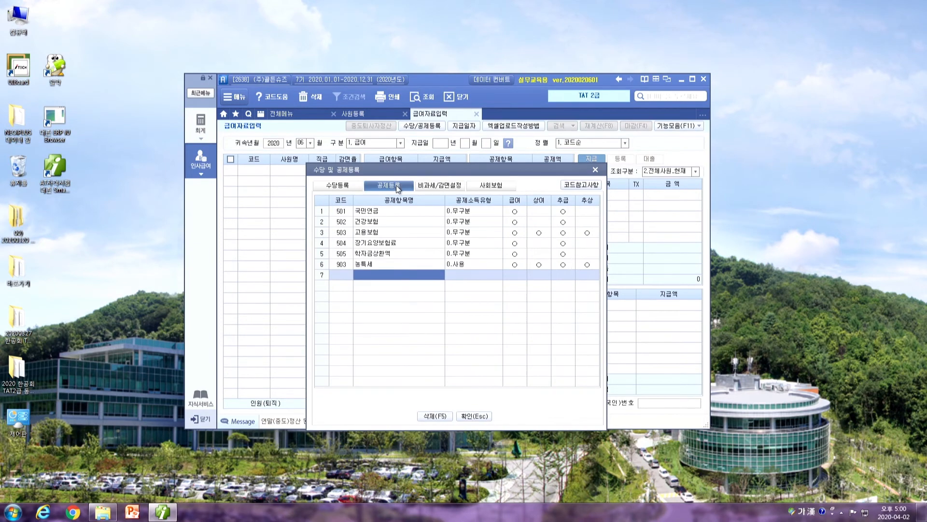
left_click_drag(366, 213, 365, 241)
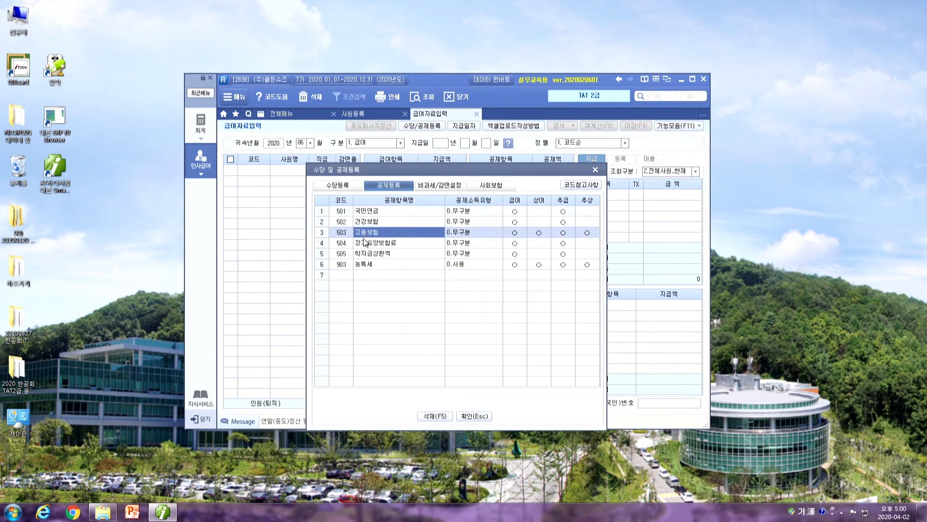
left_click(365, 242)
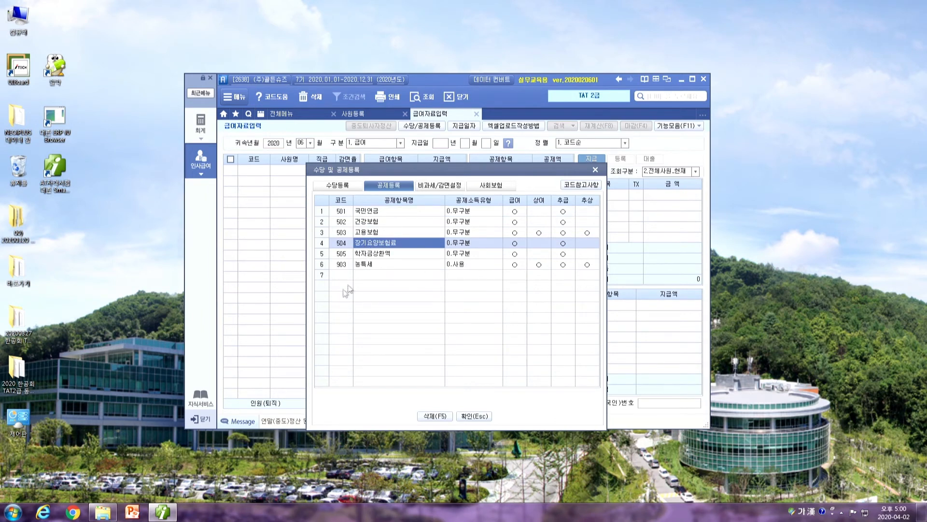
left_click(361, 275)
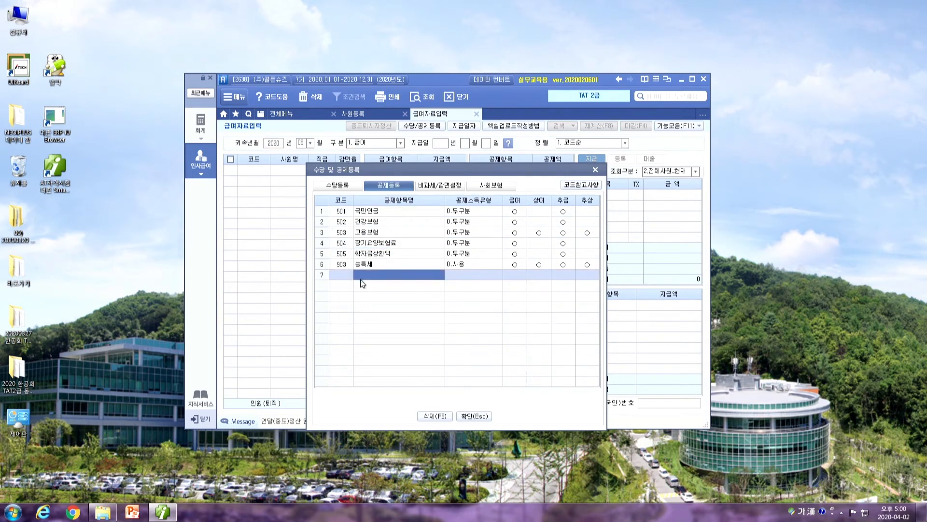
type("상조회")
type("비")
key("Return")
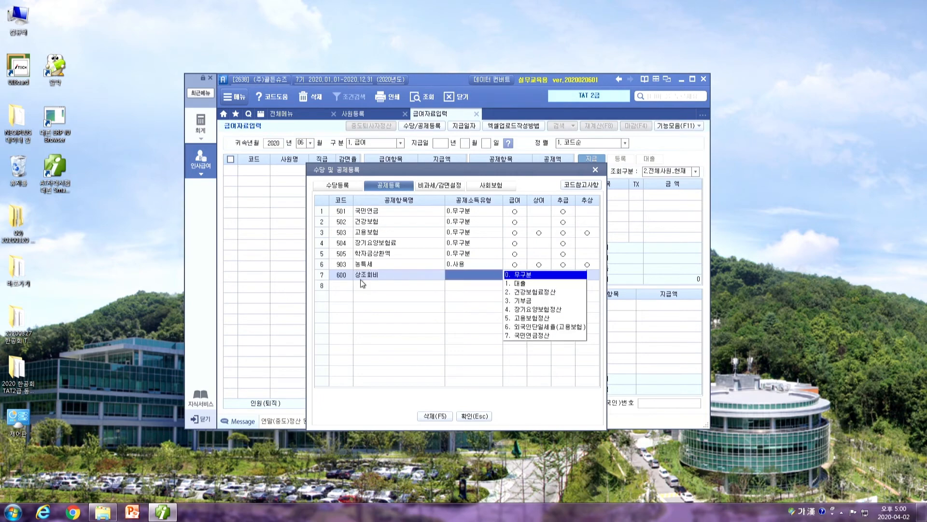
left_click(521, 275)
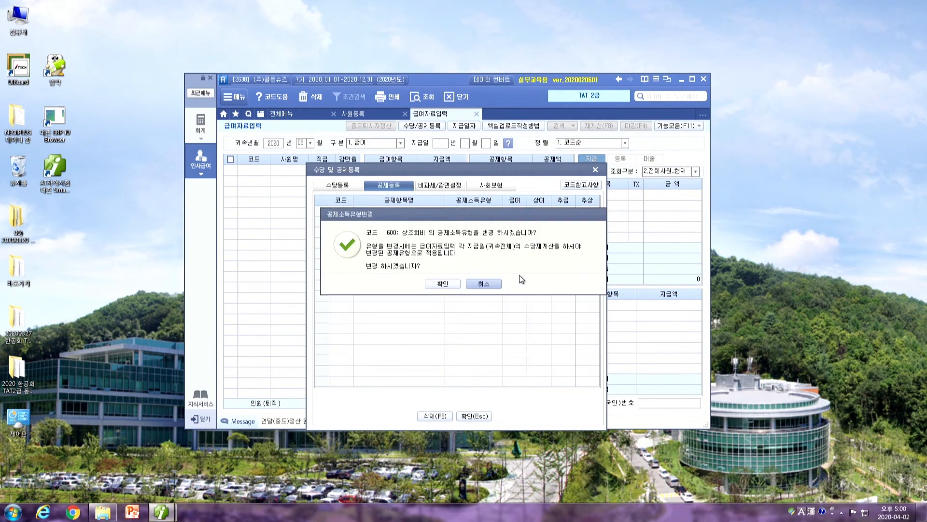
left_click(432, 285)
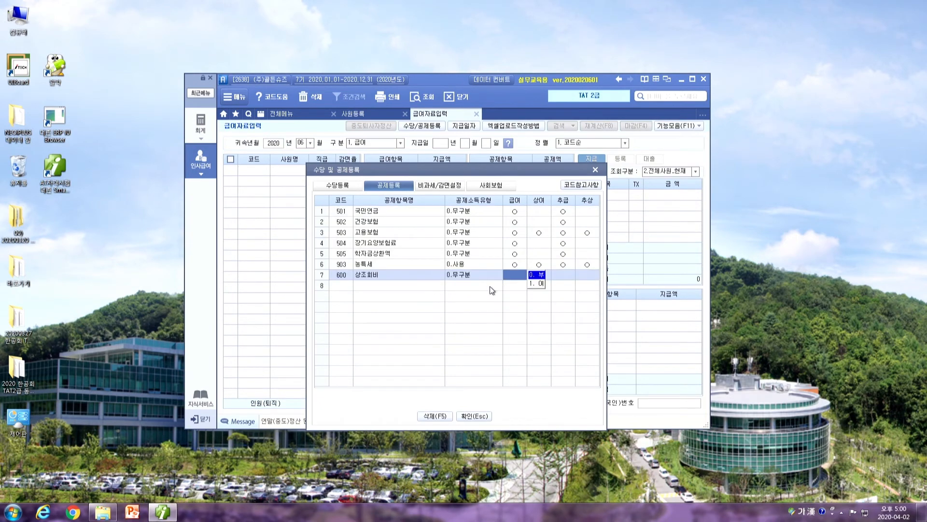
left_click(540, 284)
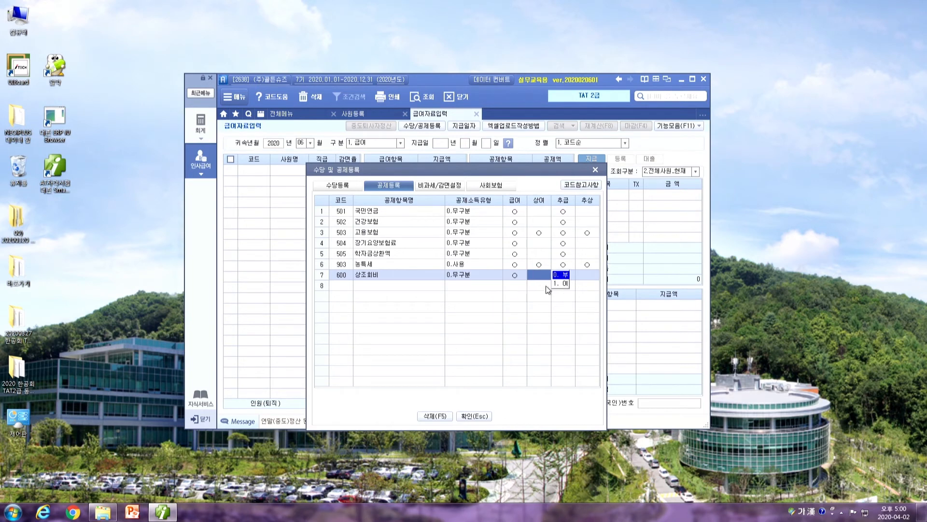
left_click(466, 289)
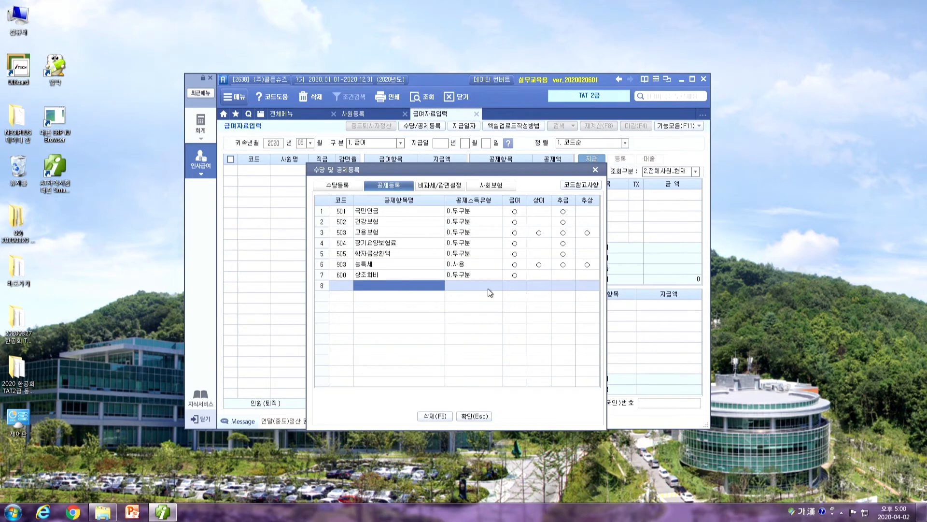
Step: Review the registered allowances 문화수당, 식대 and 연장근로수당 and the deduction list
left_click(339, 185)
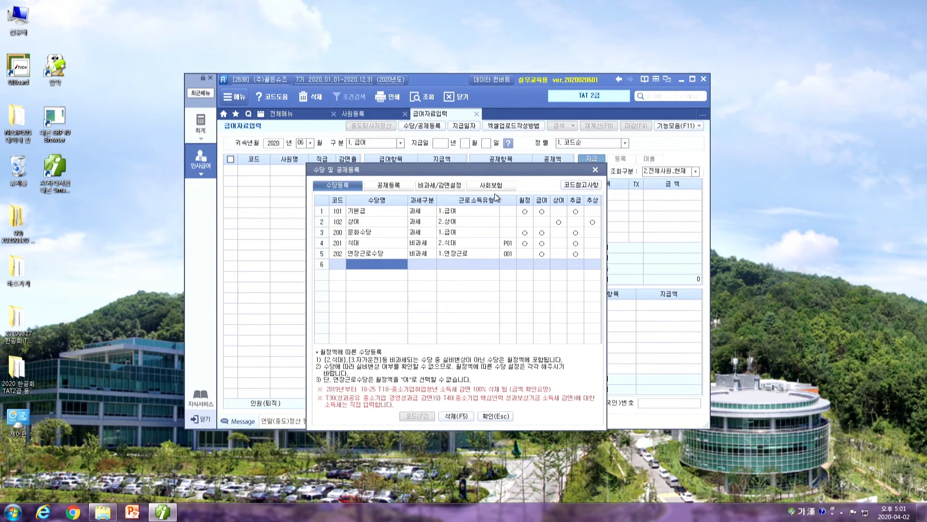
left_click(507, 242)
left_click(508, 253)
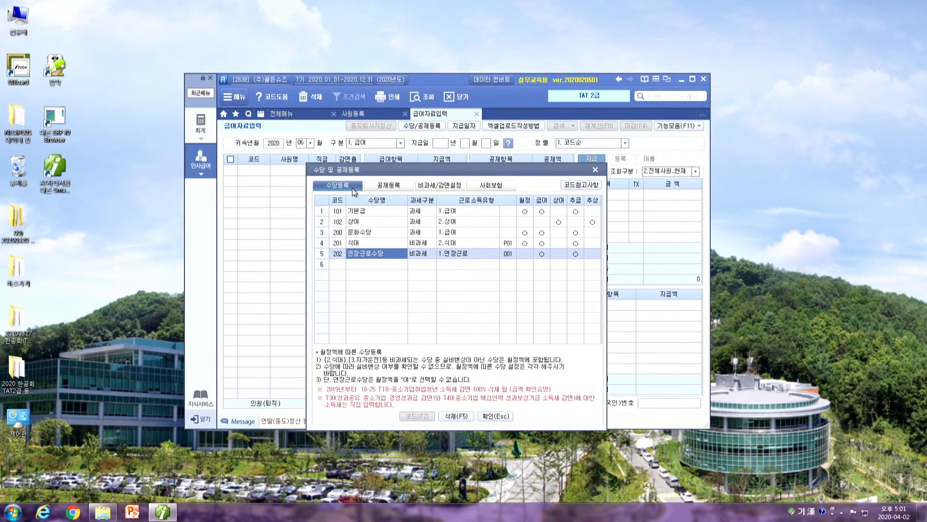
left_click(366, 234)
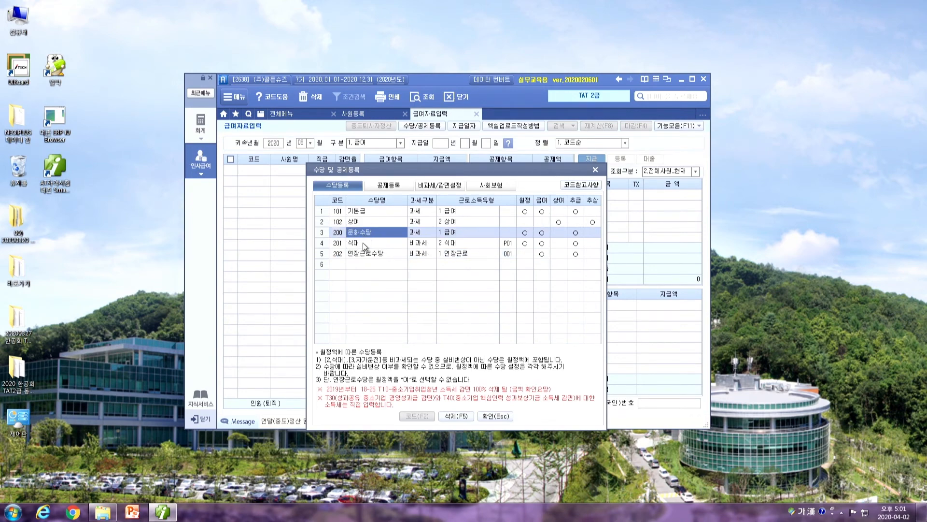
left_click(363, 243)
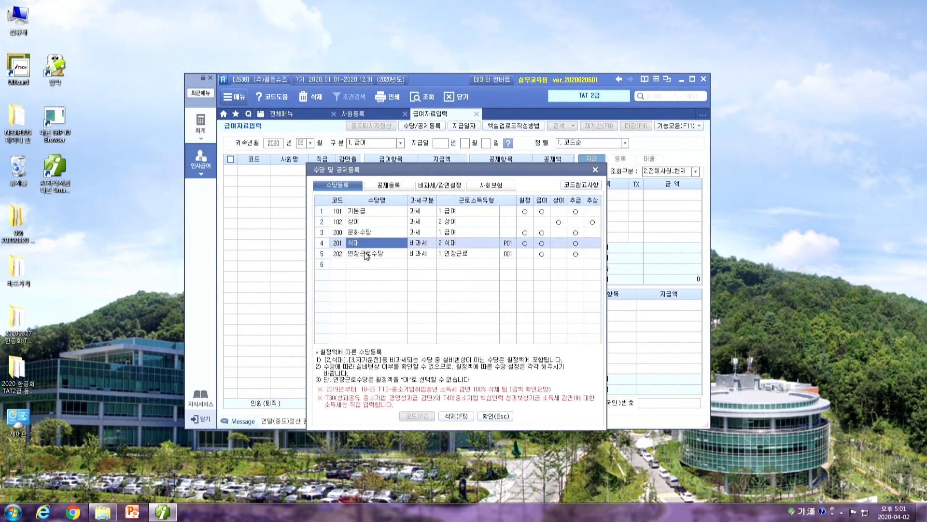
left_click(368, 254)
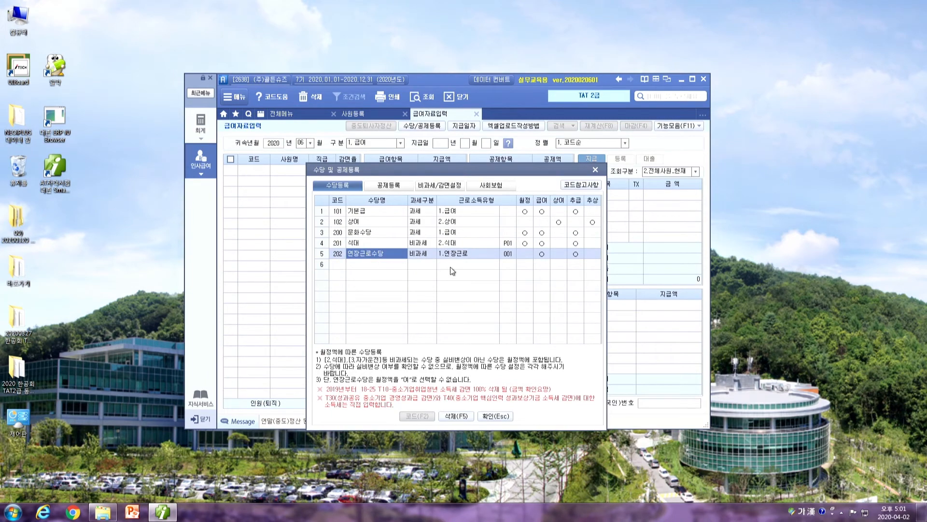
left_click(395, 185)
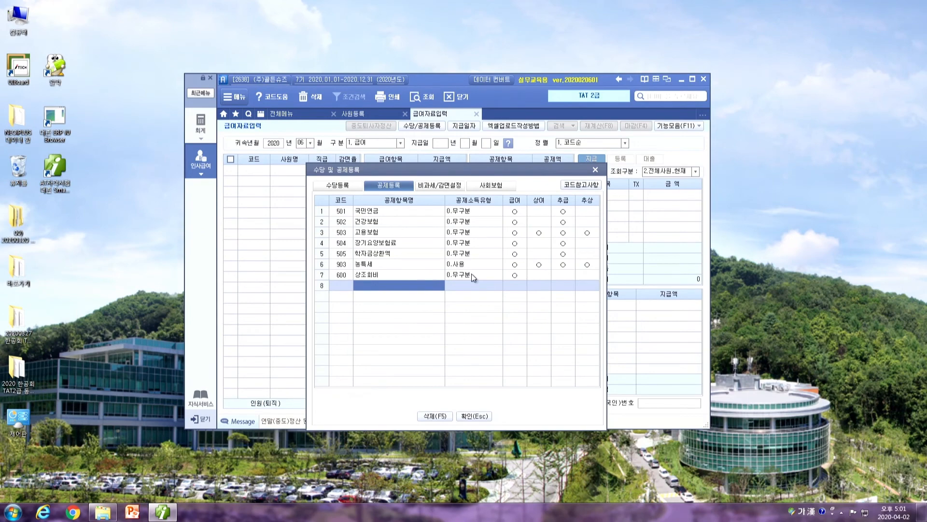
Step: Confirm the allowance and deduction registration and look through the first two employees' June pay and deduction items
left_click(475, 416)
key("Return")
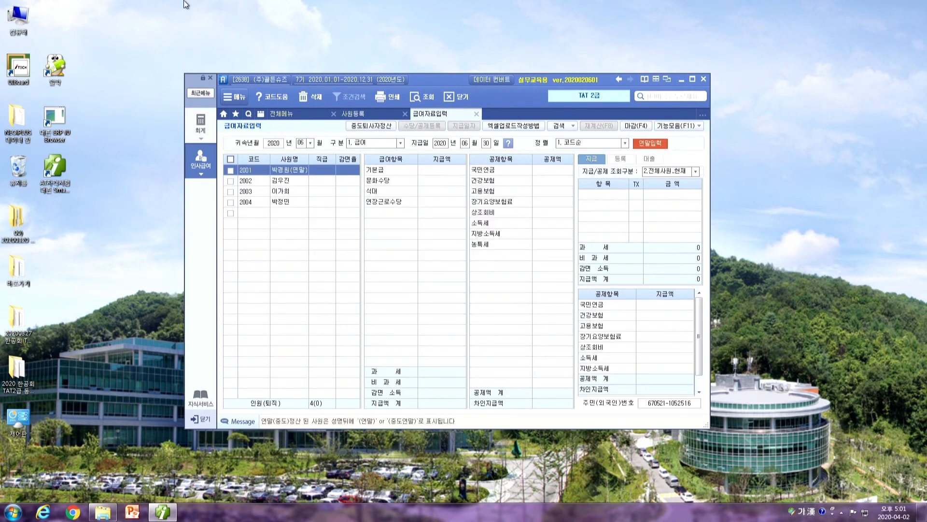
left_click(387, 170)
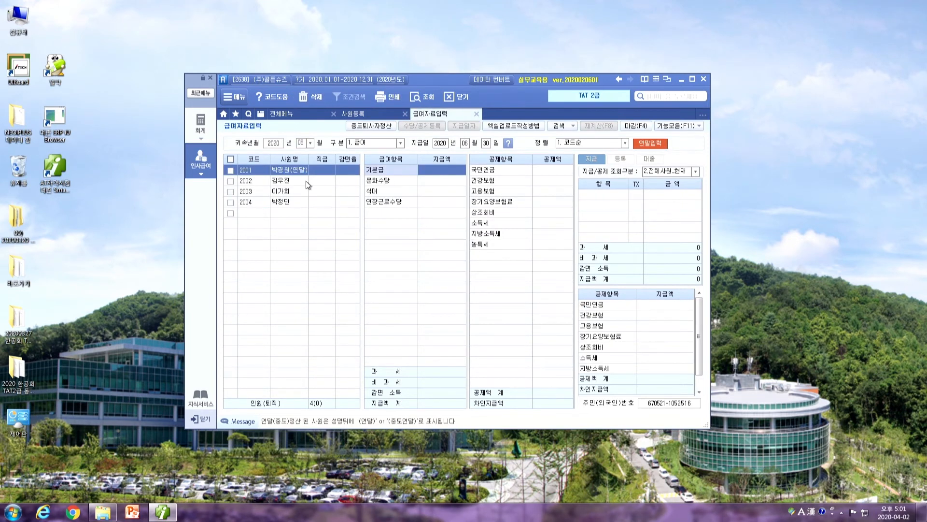
left_click(408, 180)
left_click(400, 191)
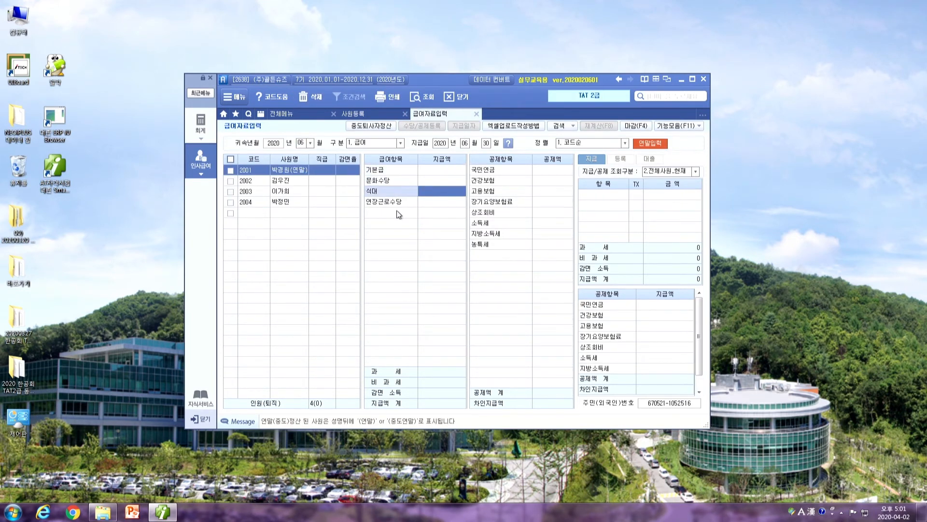
left_click(387, 183)
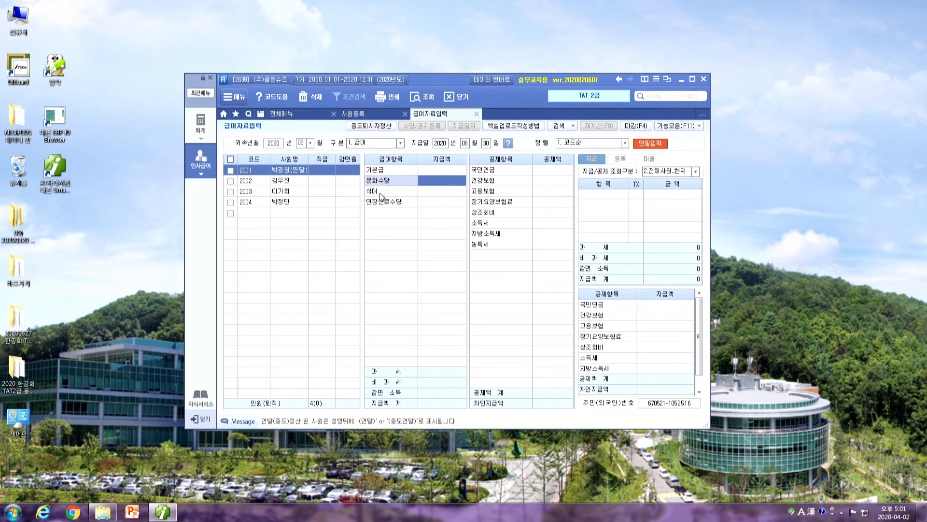
left_click(380, 191)
left_click(387, 202)
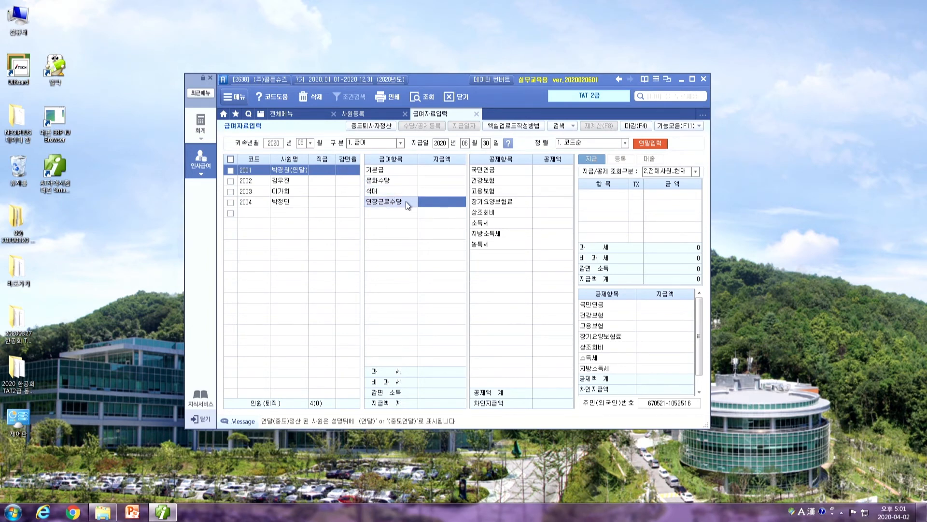
left_click(548, 212)
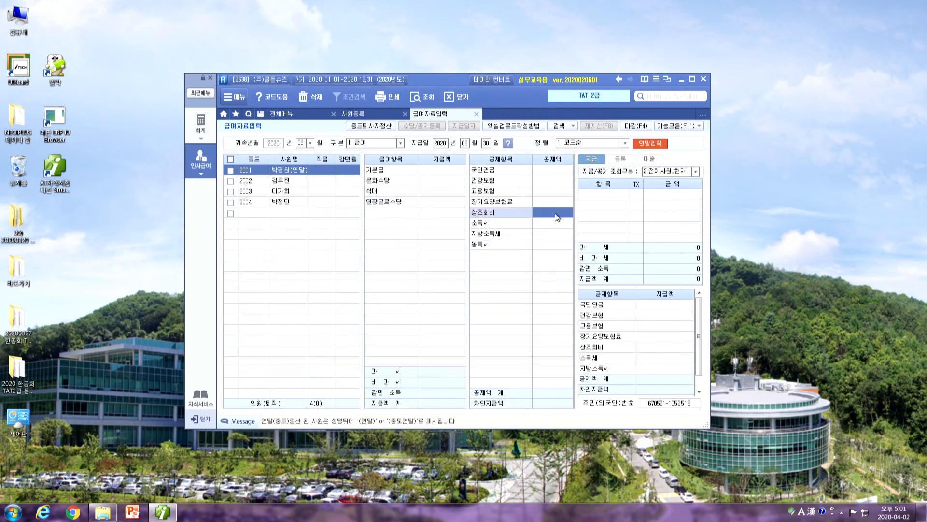
left_click(281, 183)
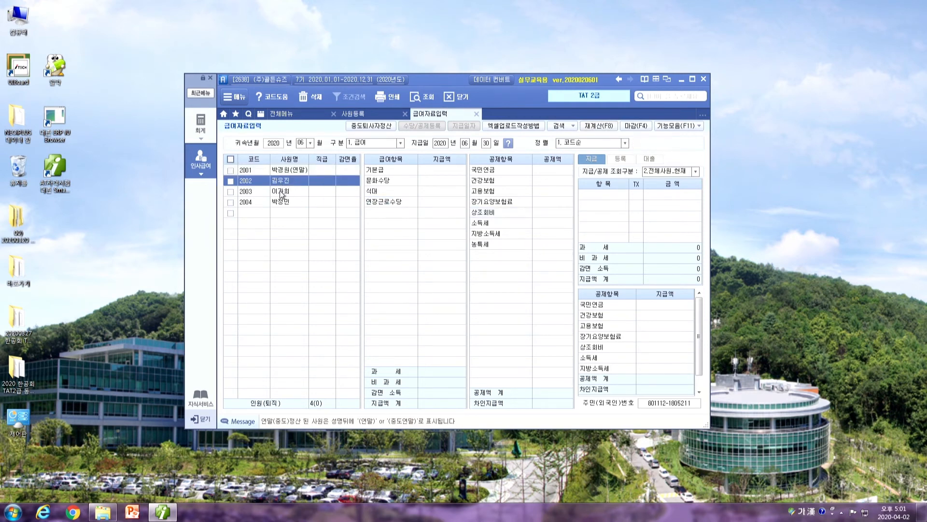
left_click(300, 170)
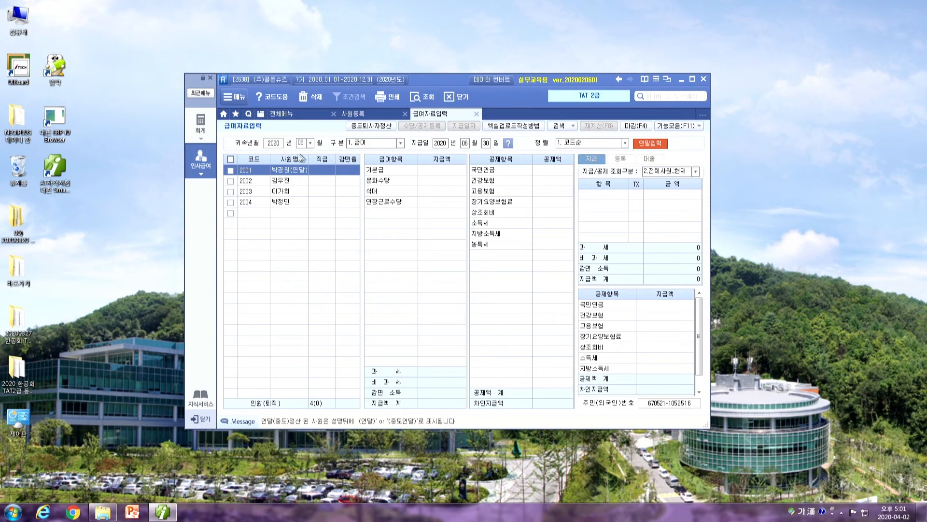
Step: Delete the first employee's year-end settlement record in 연말정산 근로소득원천징수영수증 and close that form
left_click(283, 114)
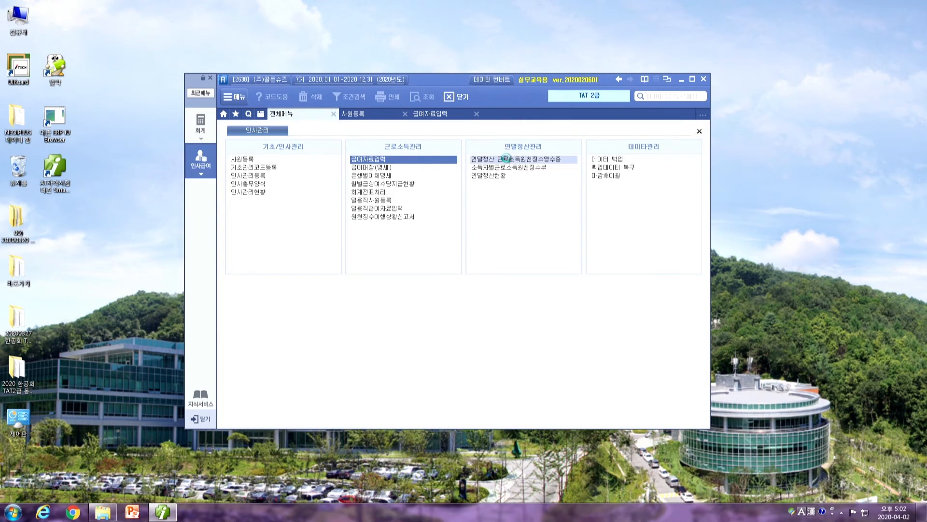
left_click(510, 160)
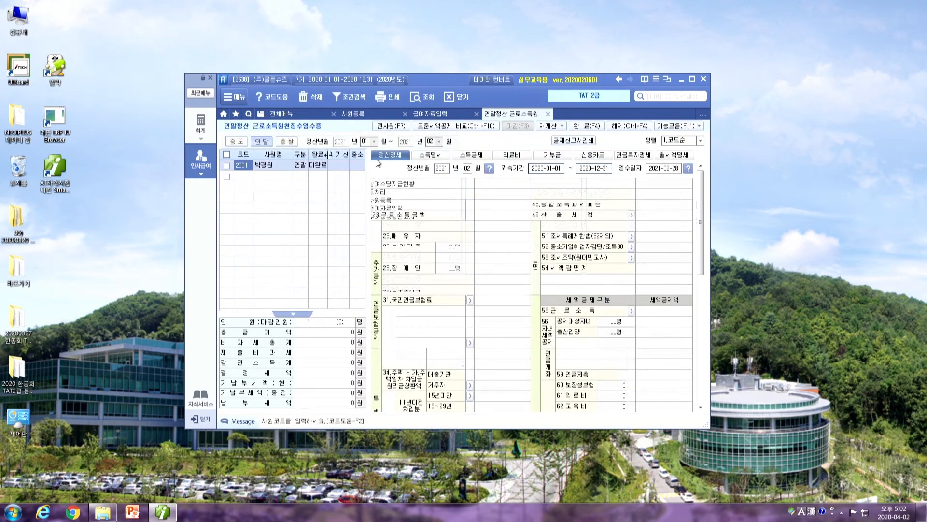
left_click(226, 155)
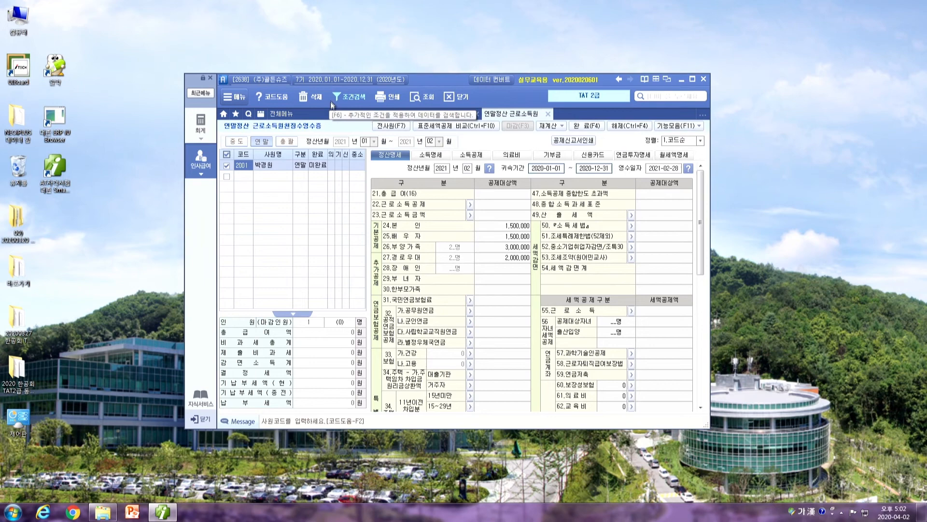
left_click(305, 100)
left_click(445, 284)
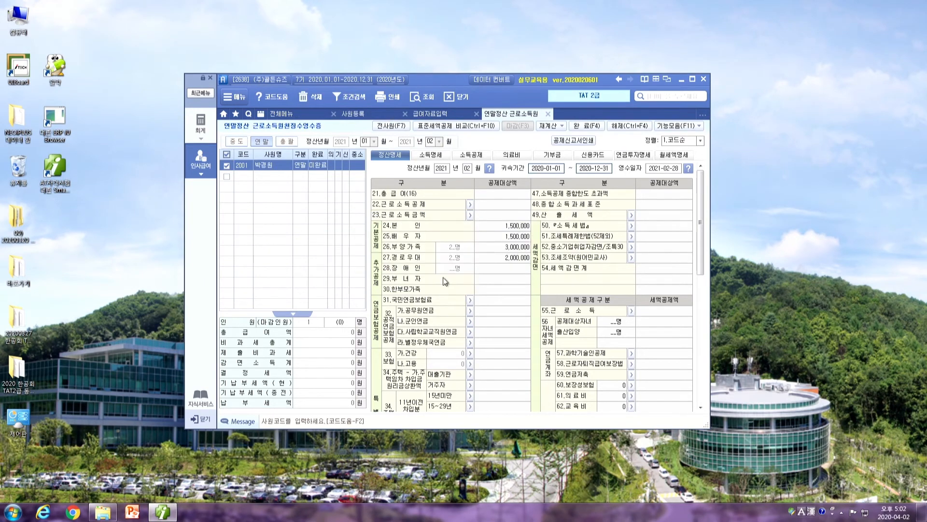
left_click(548, 114)
Step: Reload the payroll entry for June 2020 with pay type 1.급여
left_click(301, 143)
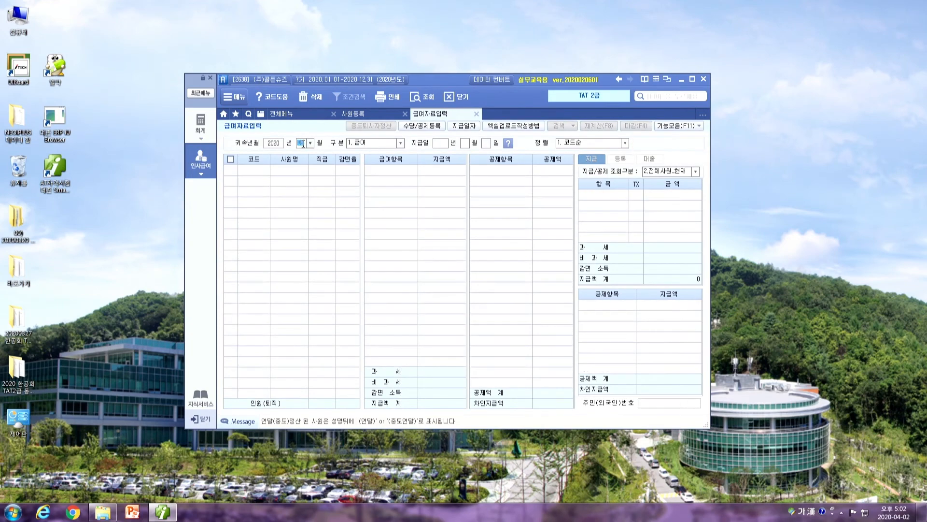
key("Return")
type("1")
key("Return")
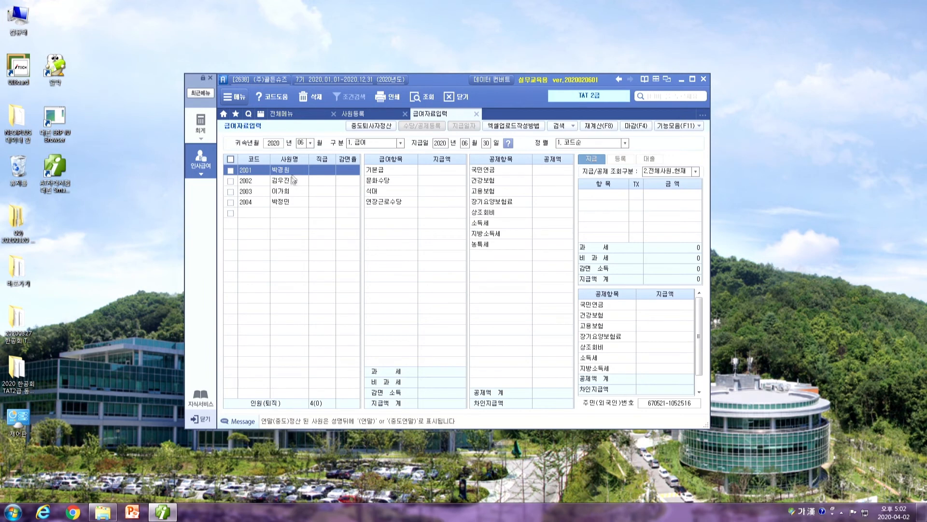
Step: Enter the second employee's June pay with 기본급 2,300,000 and 문화수당 30,000
left_click(291, 182)
left_click(291, 191)
left_click(291, 204)
left_click(292, 181)
left_click(460, 174)
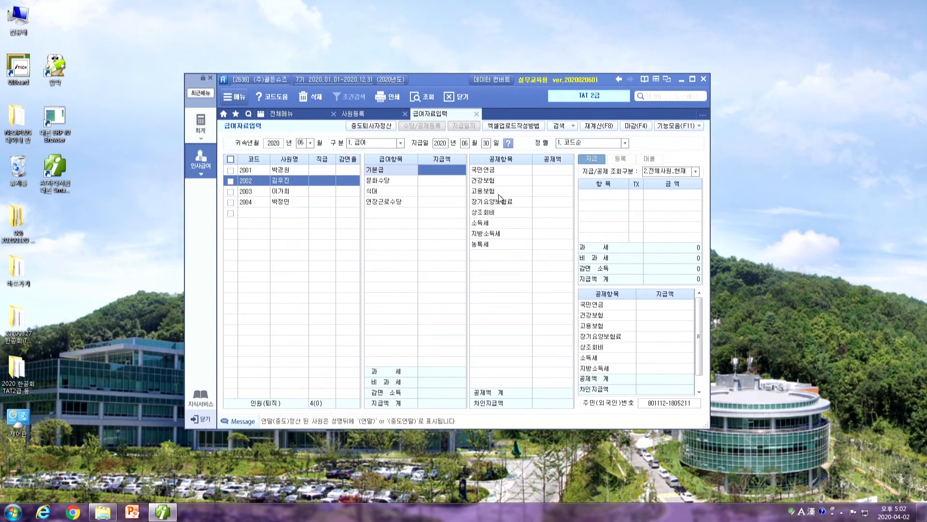
type("2,300,0")
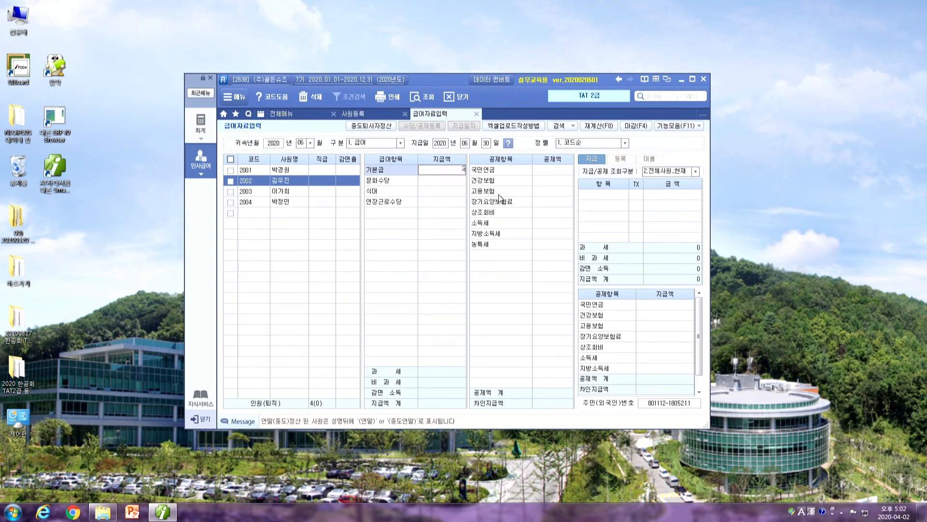
type("00")
key("Return")
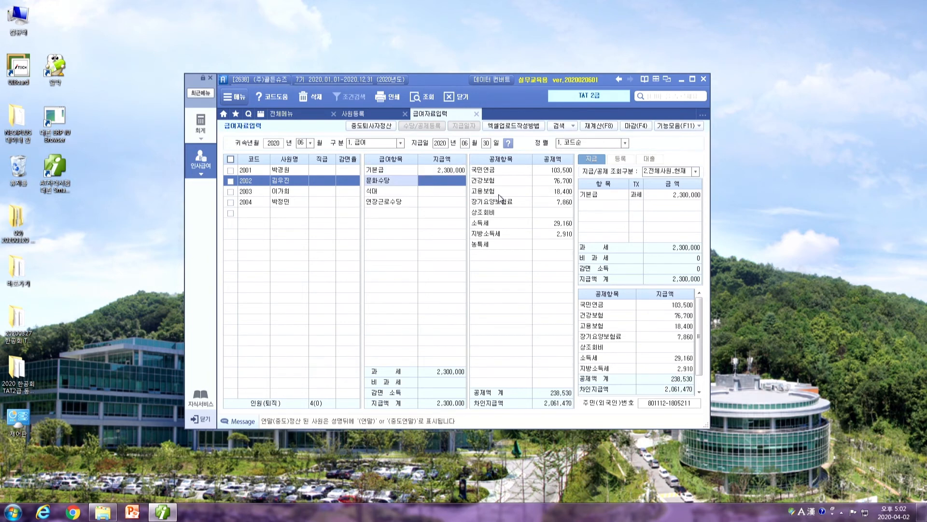
type("30000")
key("Return")
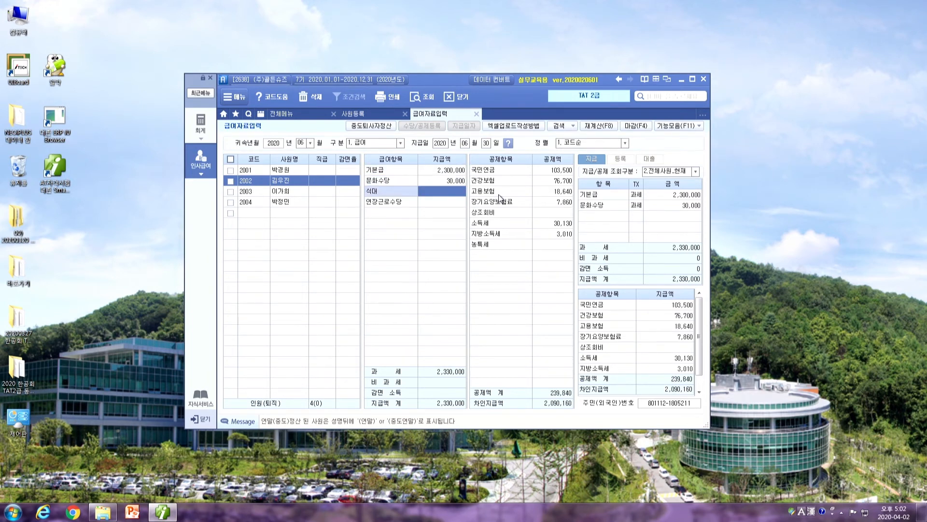
Step: Set the second employee's 식대 to 100,000
left_click(439, 180)
left_click(439, 170)
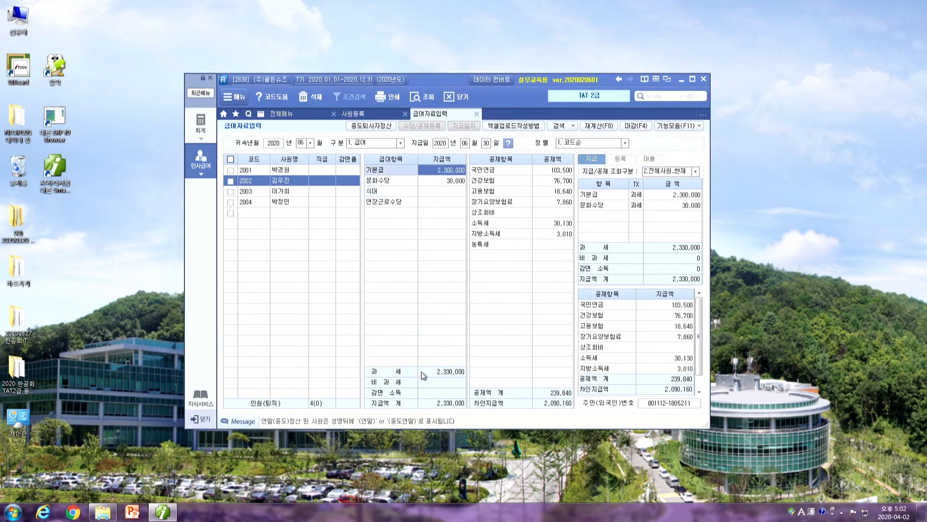
left_click(434, 190)
type("100,00")
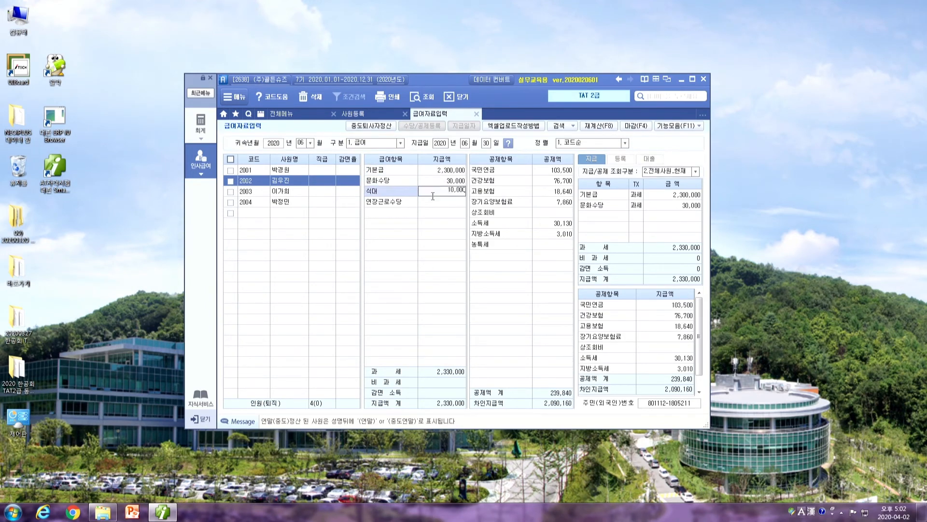
type("0")
key("Return")
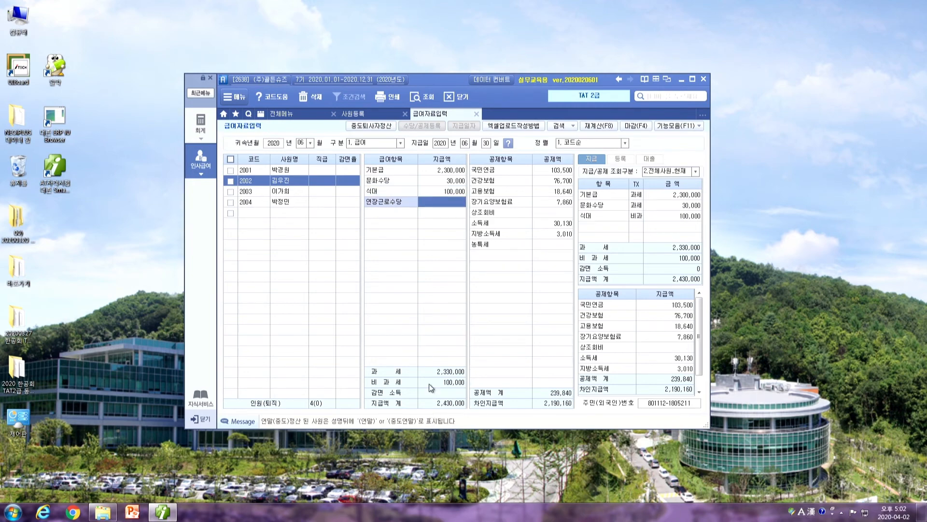
Step: Try 150,000 as the second employee's 식대 and set it back to 100,000
left_click(439, 190)
type("150,000")
key("Return")
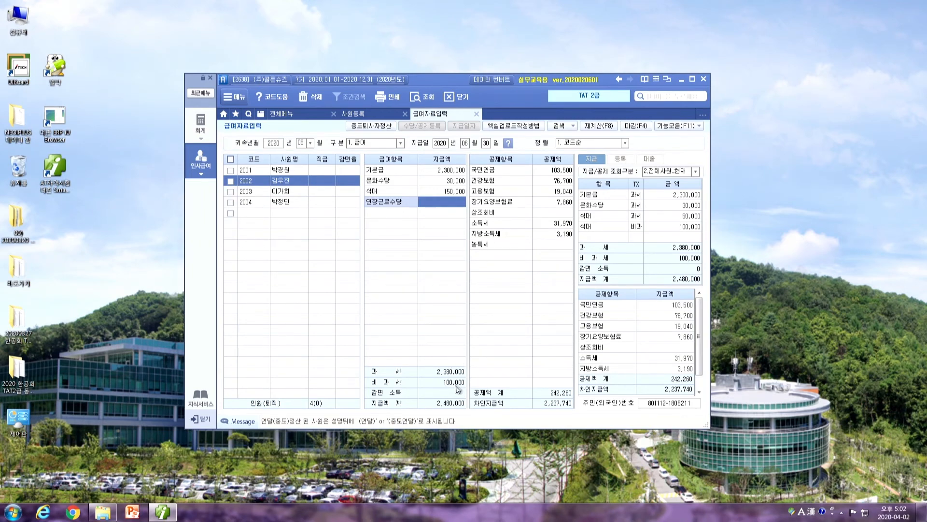
left_click(445, 192)
type("10000")
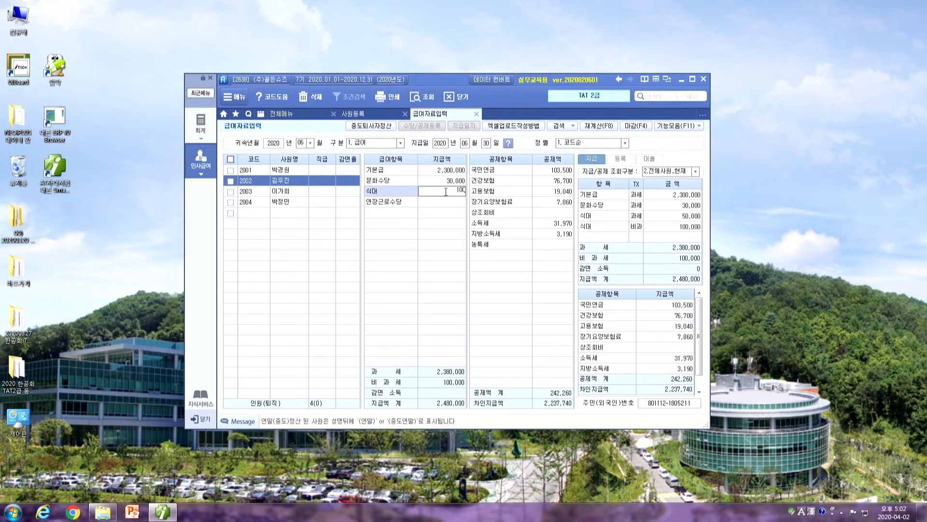
key("Return")
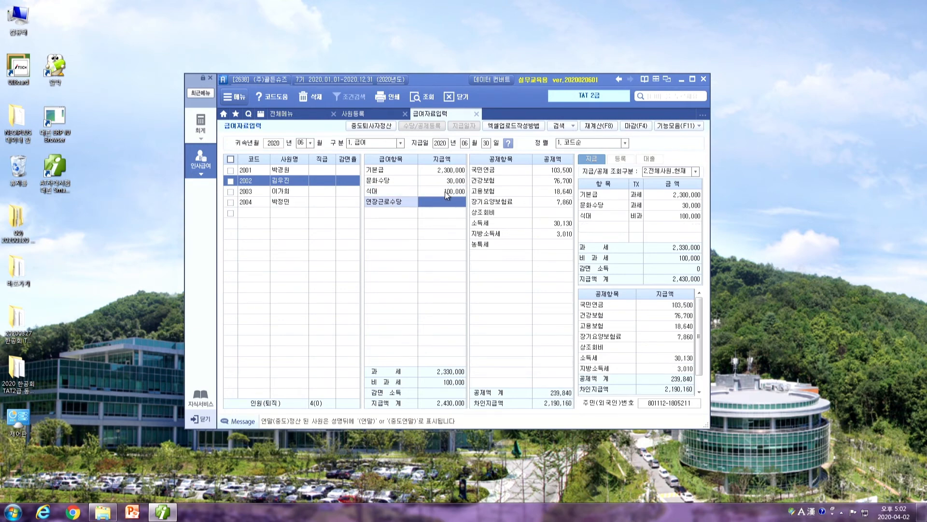
Step: Enter 150,000 as the second employee's 연장근로수당
type("1500000")
key("Return")
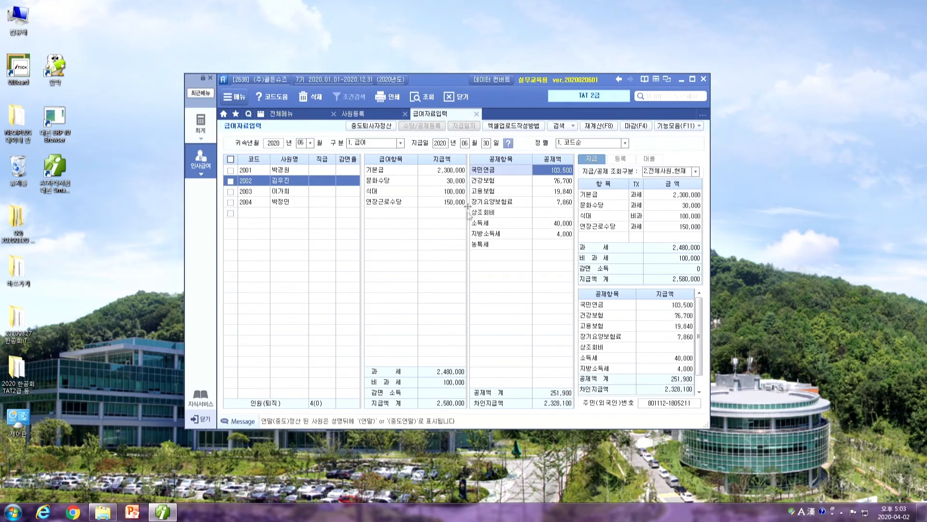
left_click(447, 205)
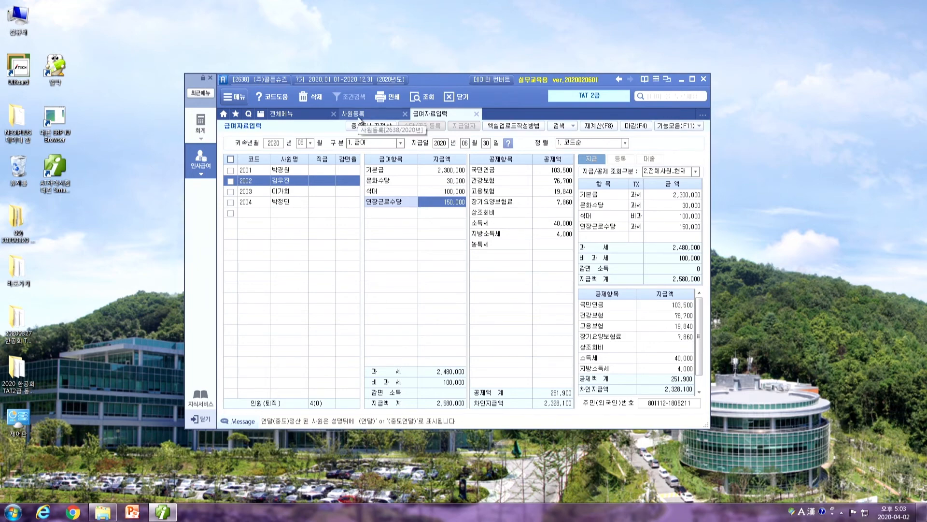
Step: Check the payroll records of January through June in the 지급일자 list and close it
scroll(300, 142, "down", 1)
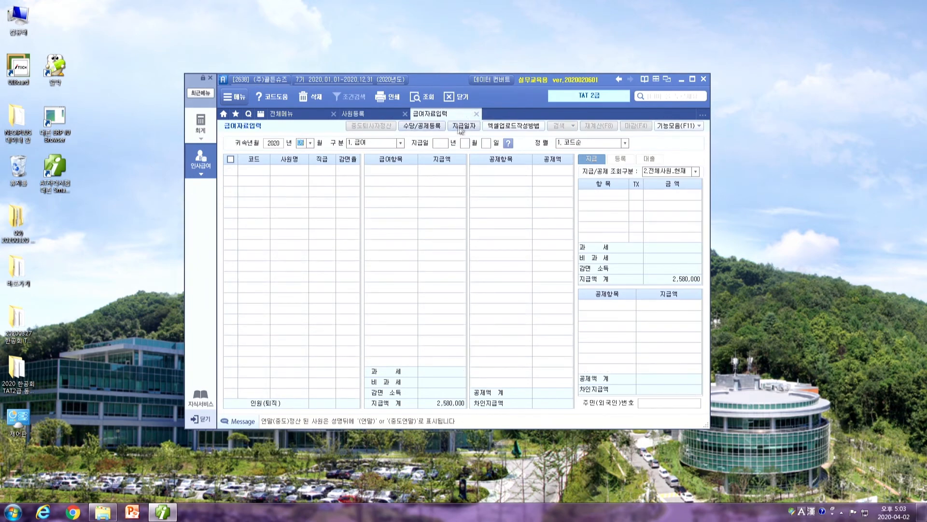
left_click(460, 126)
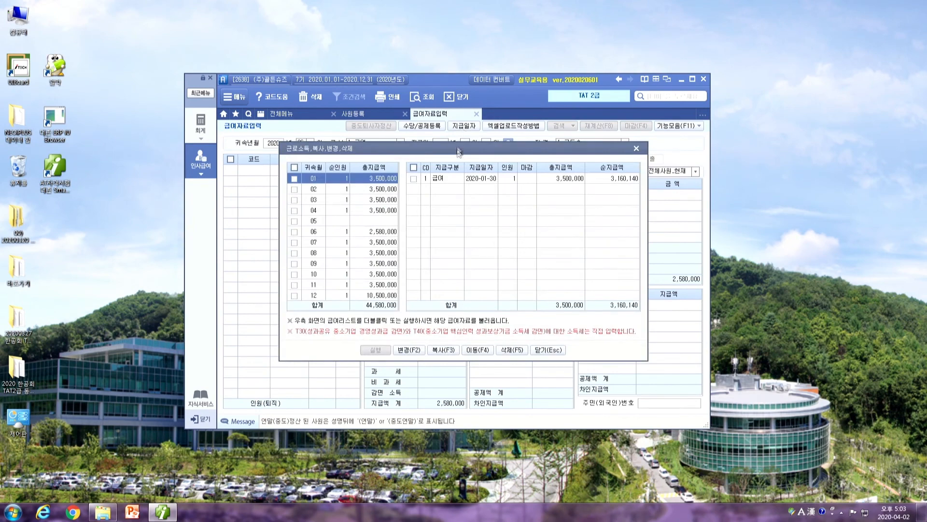
left_click(344, 189)
left_click(344, 200)
left_click(344, 211)
left_click(344, 232)
left_click(344, 221)
left_click(343, 233)
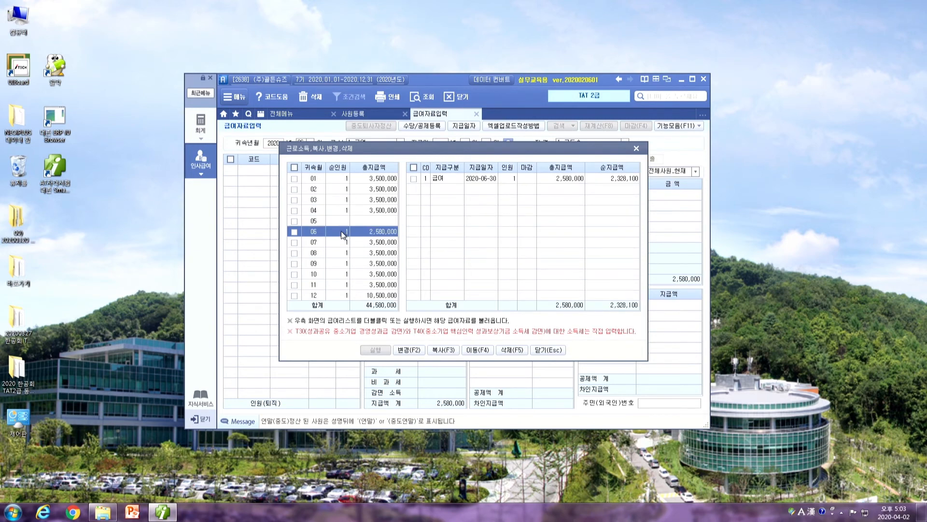
left_click(341, 183)
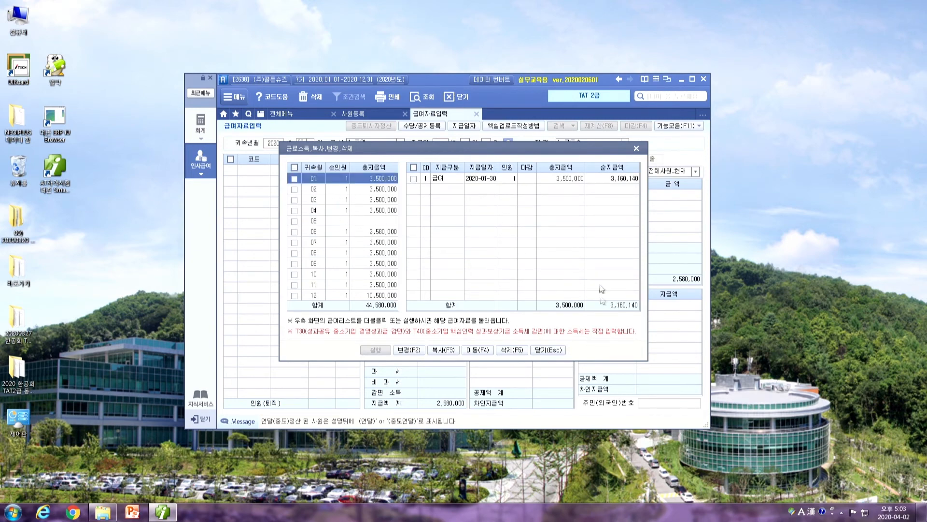
left_click(638, 148)
Step: Load the January 2020 payroll and look through the employees' pay entries
type("01")
key("Return")
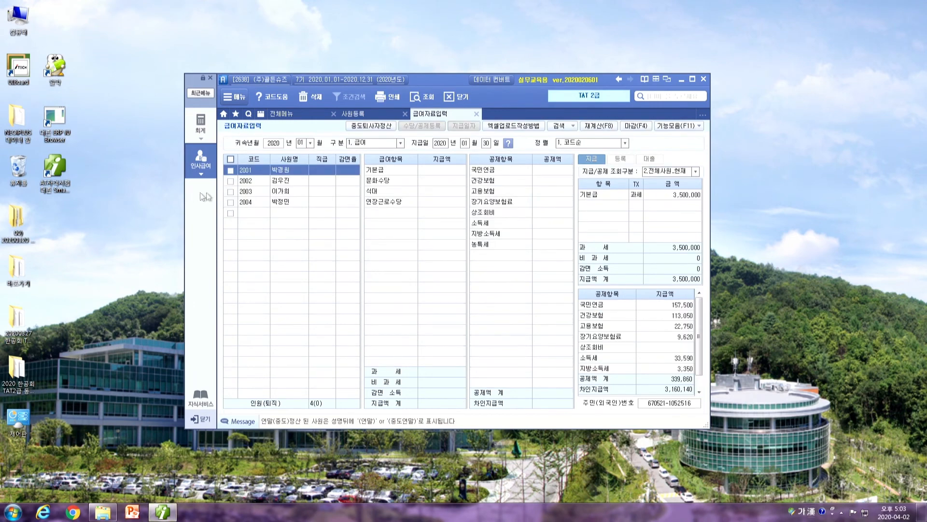
left_click(279, 182)
left_click(292, 191)
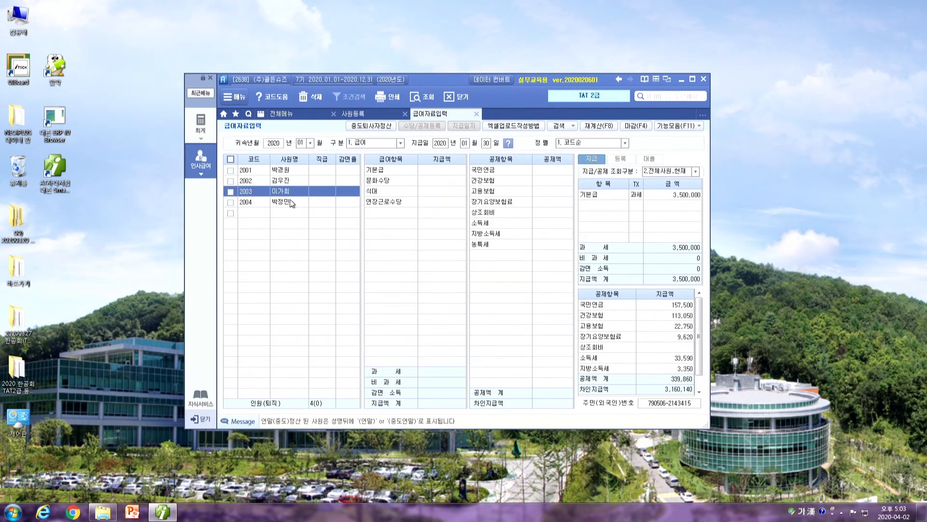
left_click(290, 200)
Step: Load the February 2020 payroll with pay type 1.급여 and look through the employees' pay entries
left_click(304, 144)
type("02")
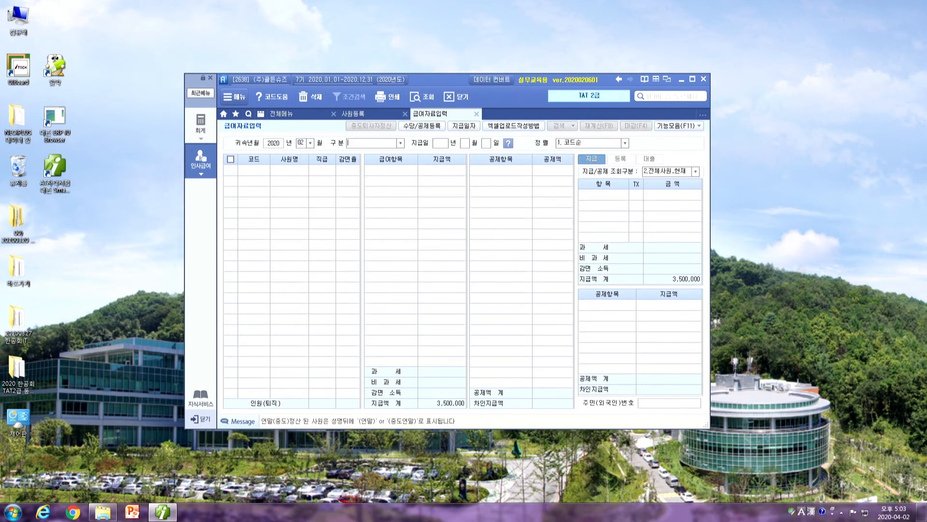
type("1")
key("Return")
left_click(281, 182)
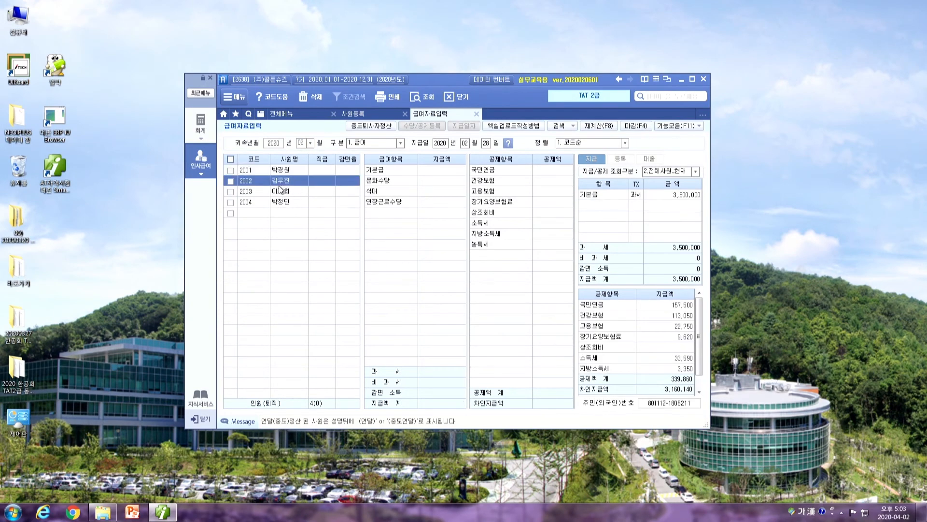
left_click(283, 193)
left_click(280, 201)
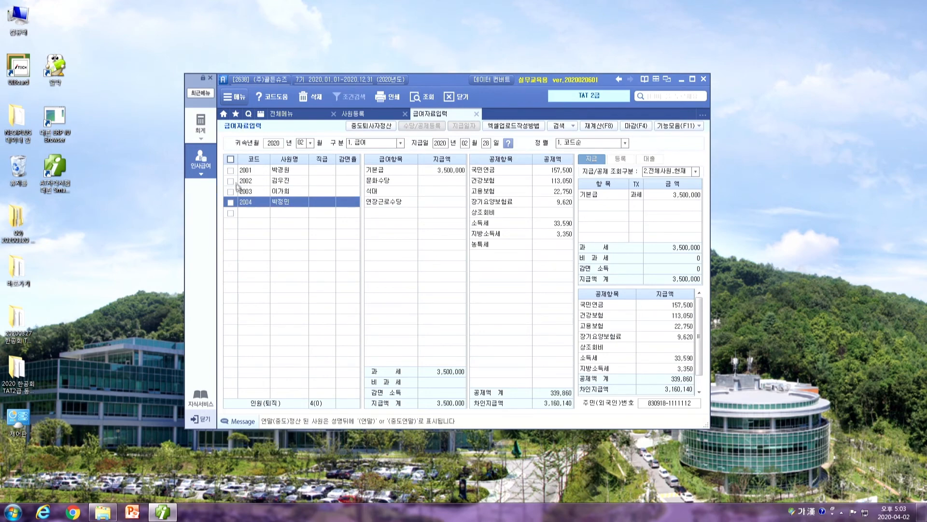
Step: Close and reopen 급여자료입력 for June 2020 with pay type 1.급여, and check the second employee's 기본급 and 연장근로수당
left_click(476, 115)
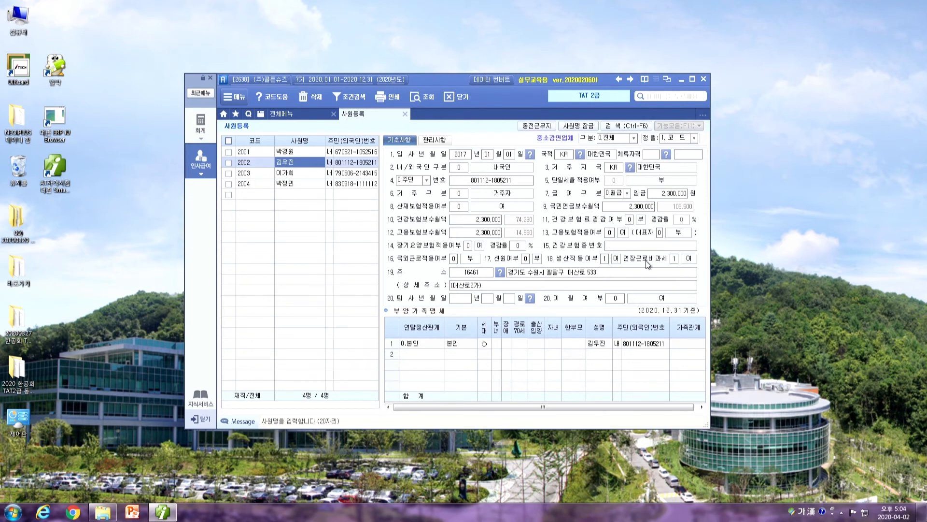
left_click(299, 114)
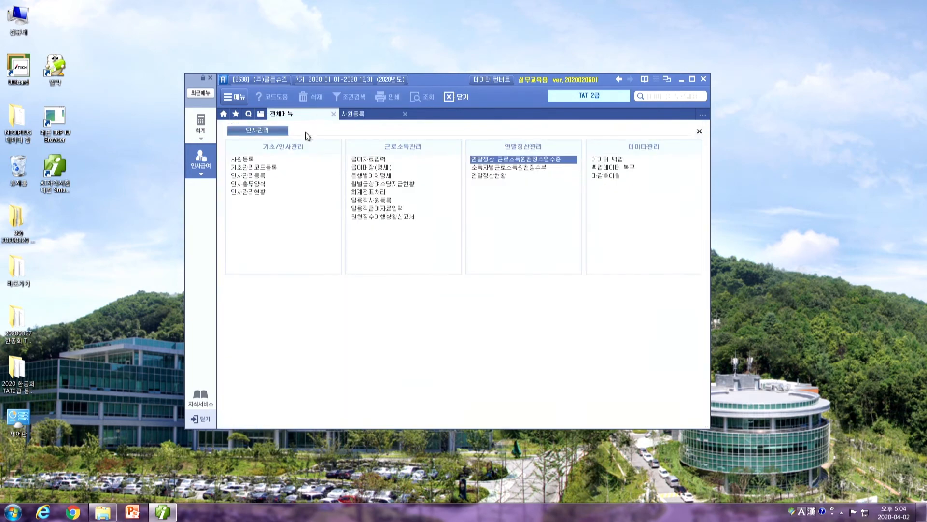
left_click(370, 160)
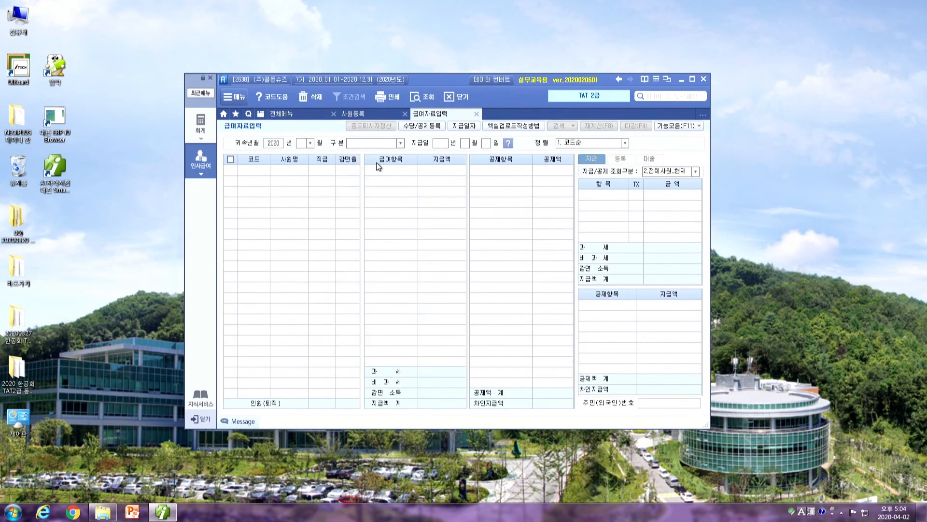
type("1")
key("Return")
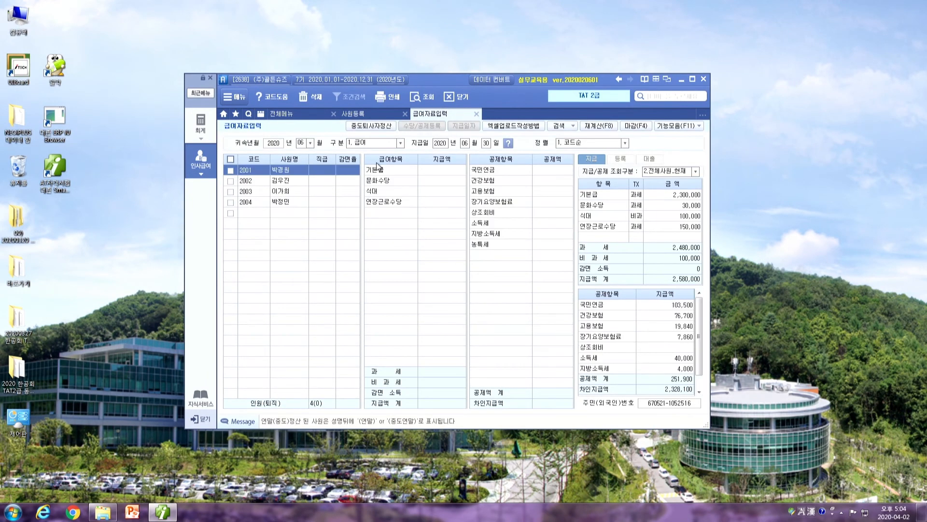
left_click(285, 183)
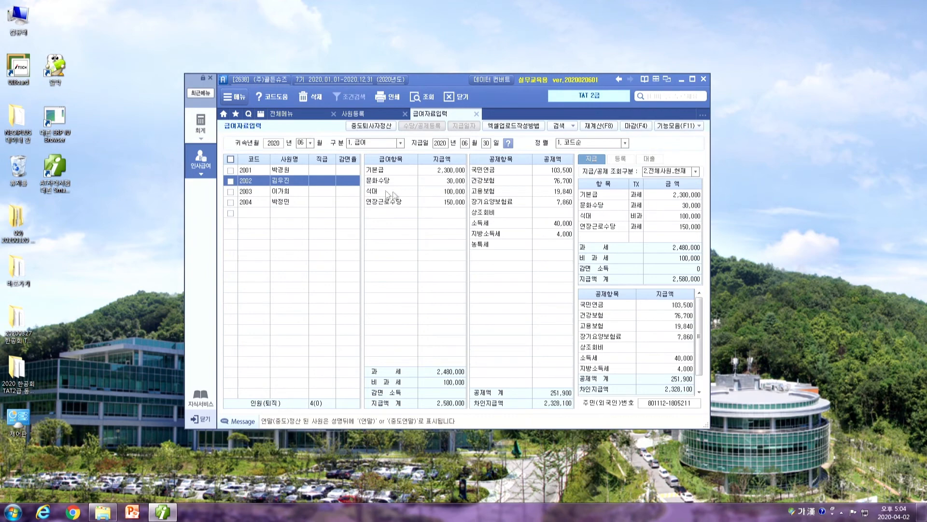
left_click(434, 204)
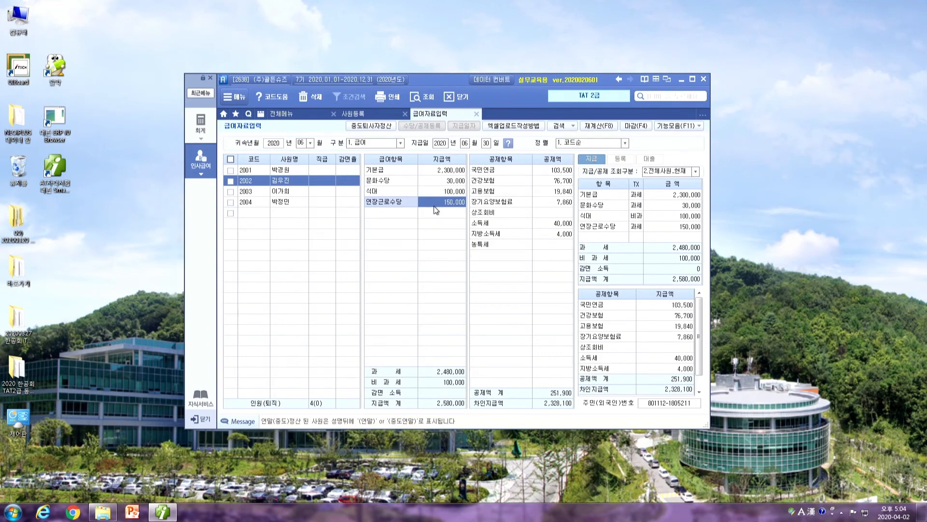
left_click(438, 171)
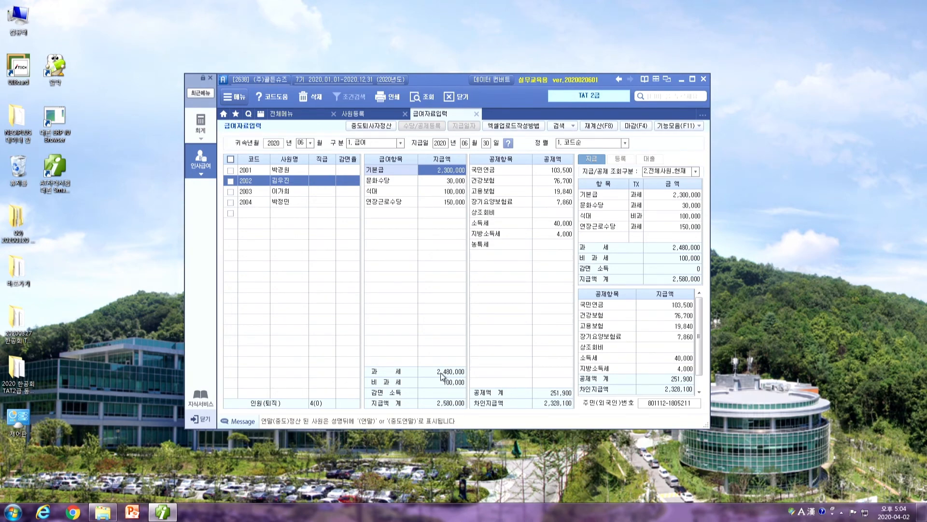
left_click(440, 203)
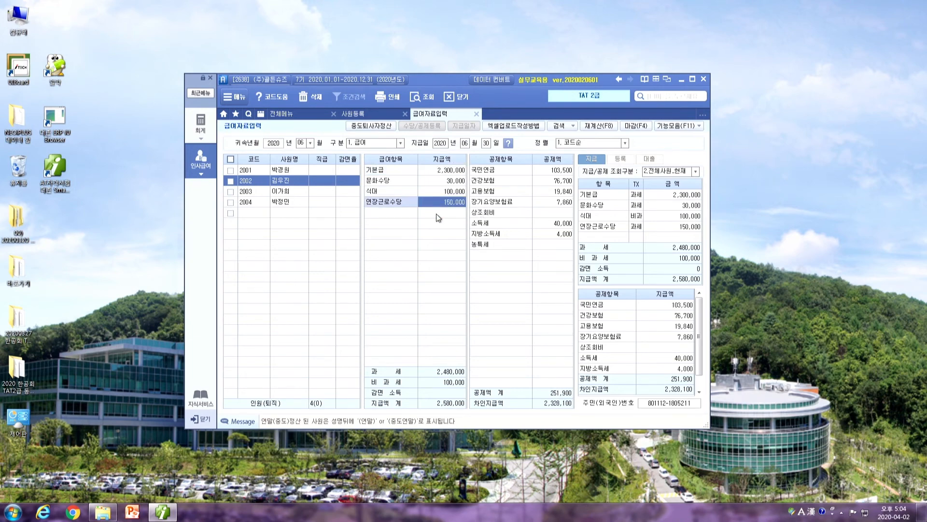
Step: Enter a 상조회비 deduction of 5,000 for the second employee and check the deduction items
left_click(553, 180)
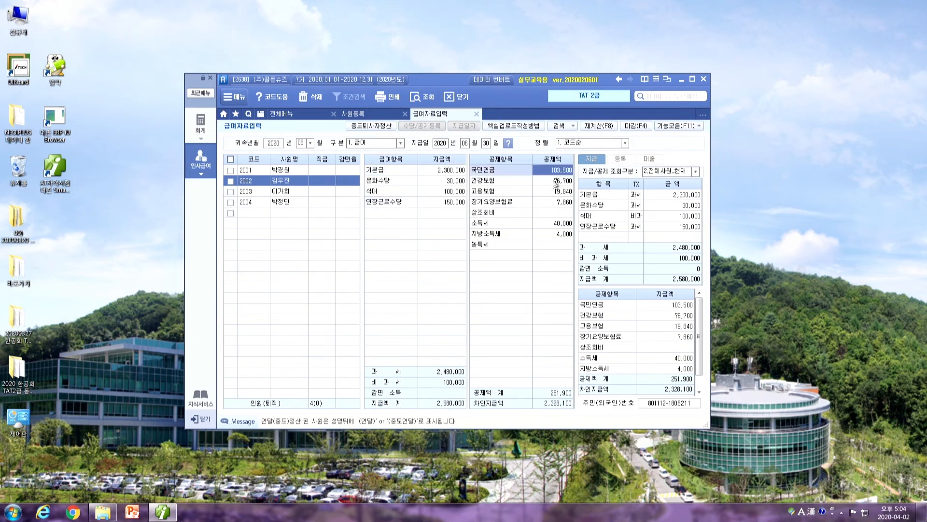
left_click(555, 200)
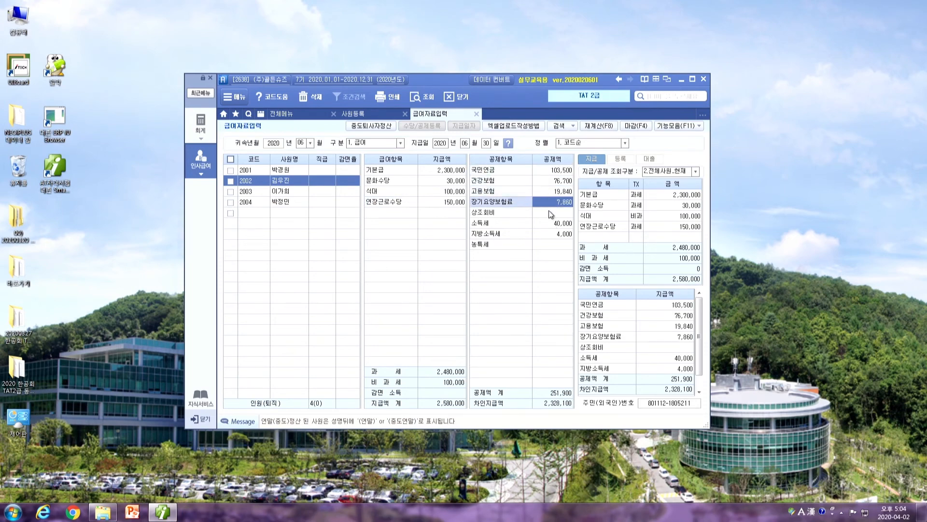
left_click(551, 213)
type("5,00")
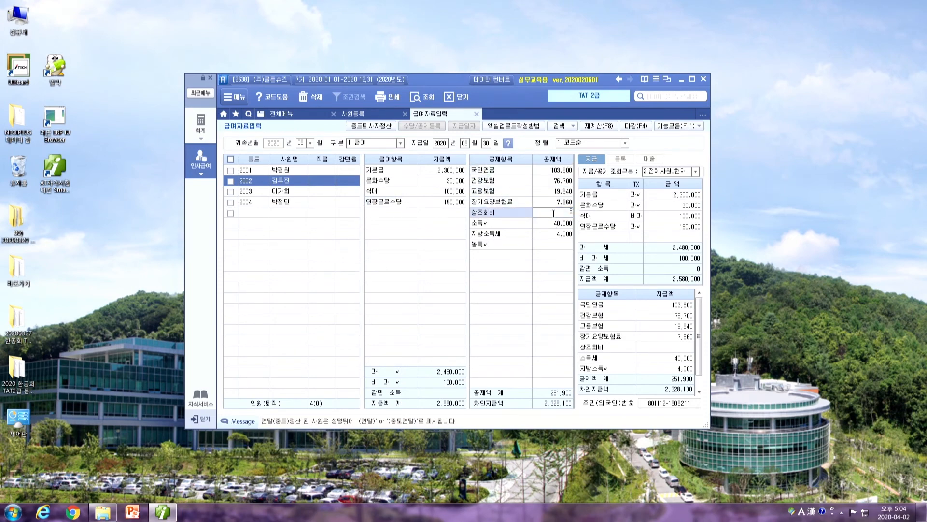
type("0")
key("Return")
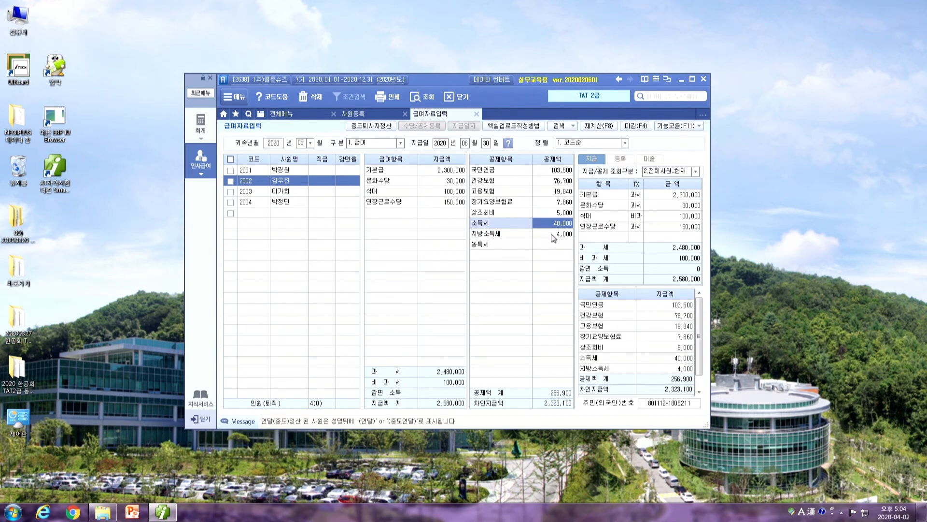
left_click(552, 234)
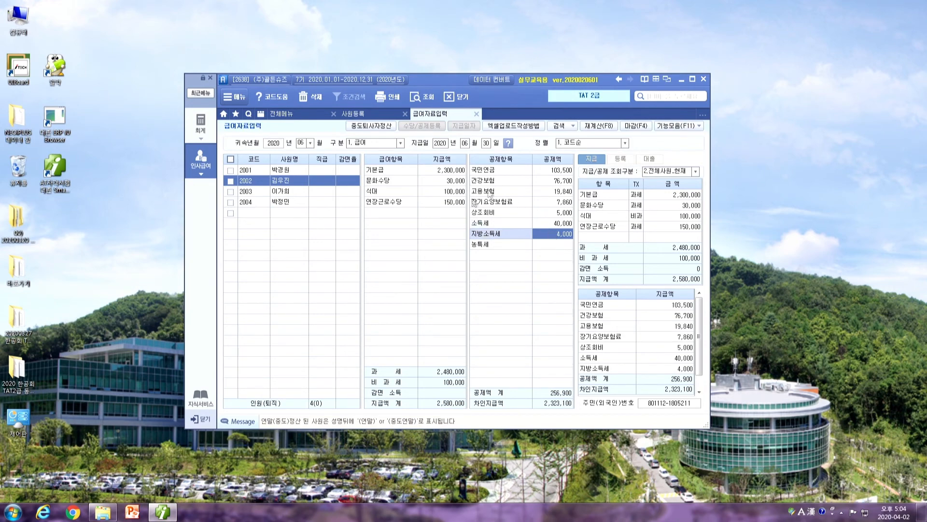
Step: Enter the third employee's June pay: 기본급 3,200,000, 문화수당 50,000 and 식대 100,000
left_click(302, 192)
left_click(427, 170)
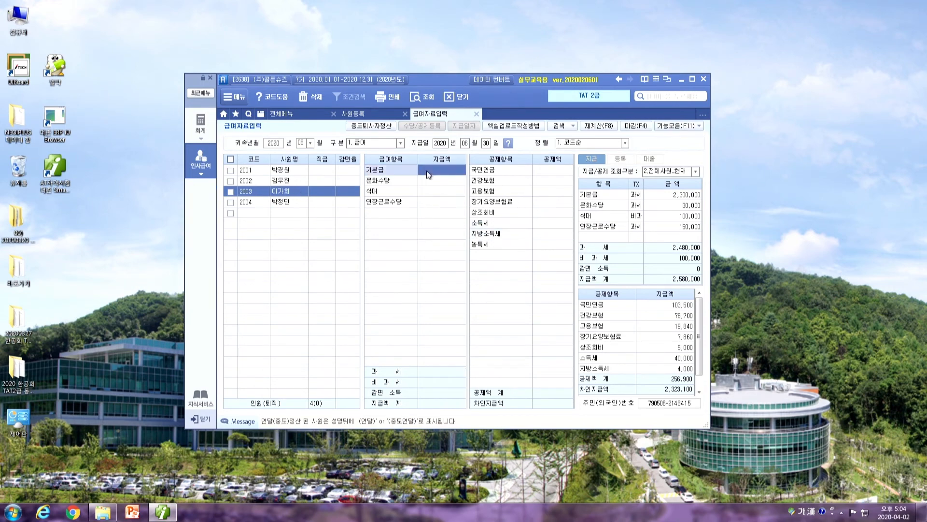
type("3200000")
key("Return")
type("500000")
key("Return")
type("100,0")
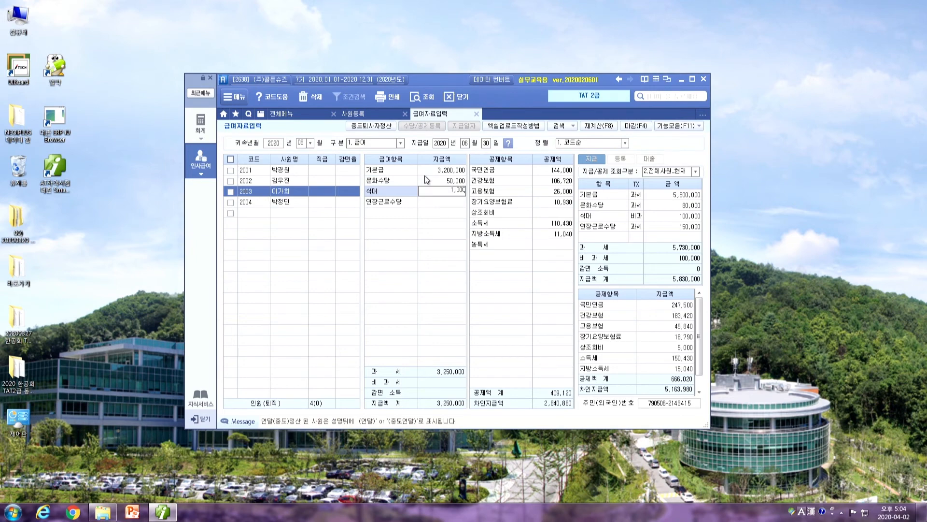
type("00")
key("Return")
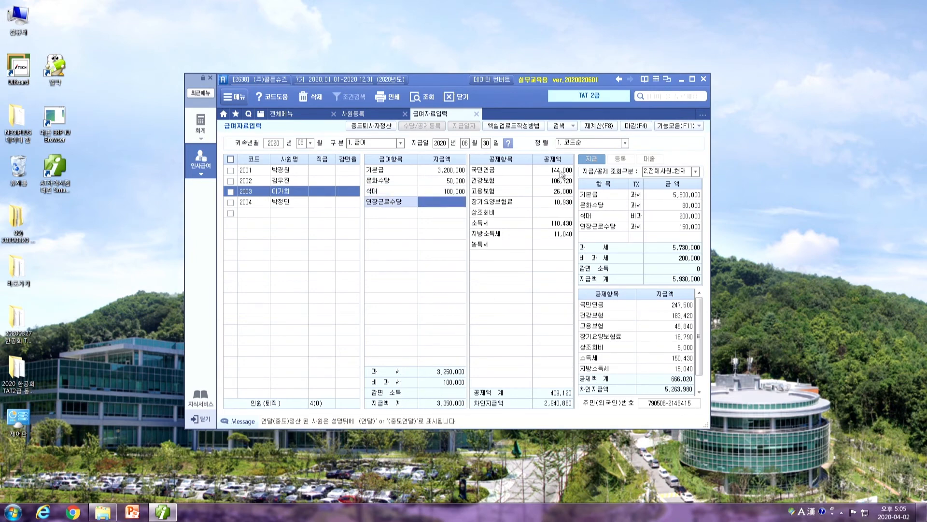
Step: Enter a 상조회비 deduction of 5,000 for the third employee and check the 식대, 소득세 and 지방소득세 amounts
key("Return")
key("Return")
type("5000")
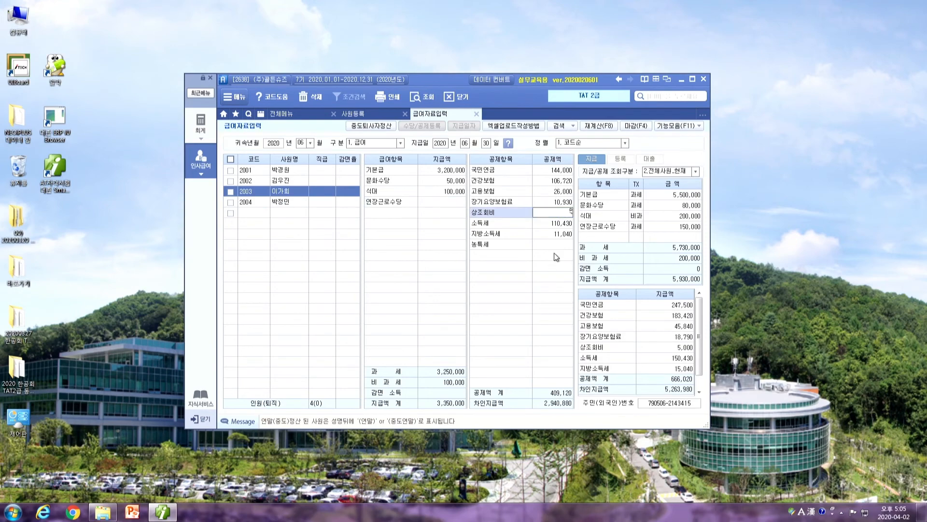
key("Return")
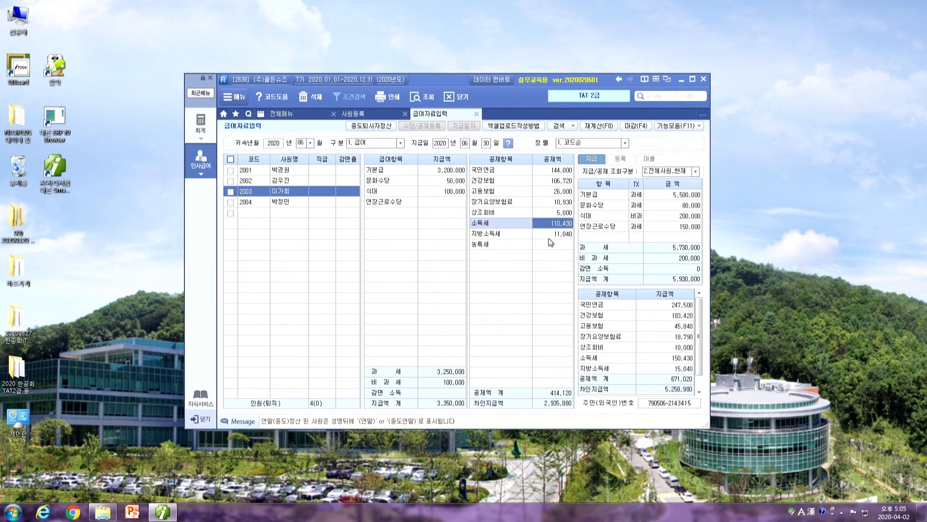
left_click(550, 237)
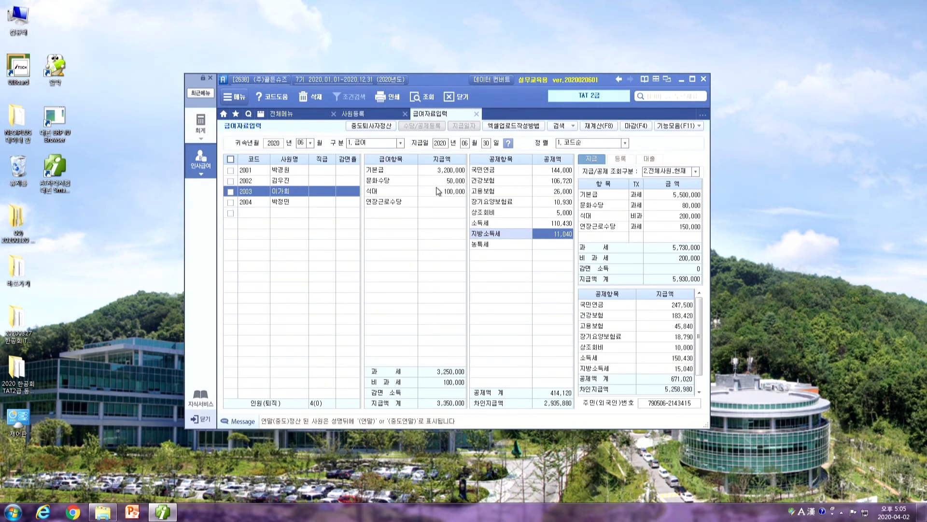
left_click(433, 195)
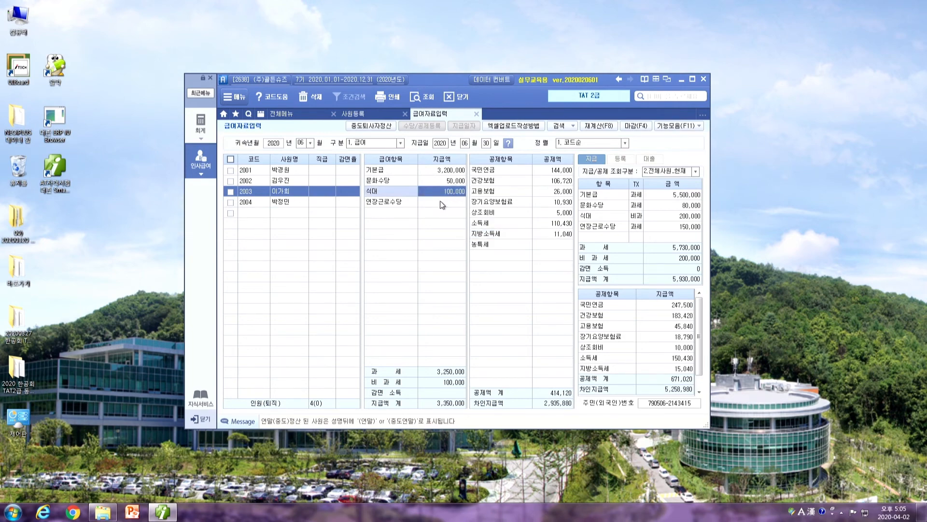
left_click(545, 226)
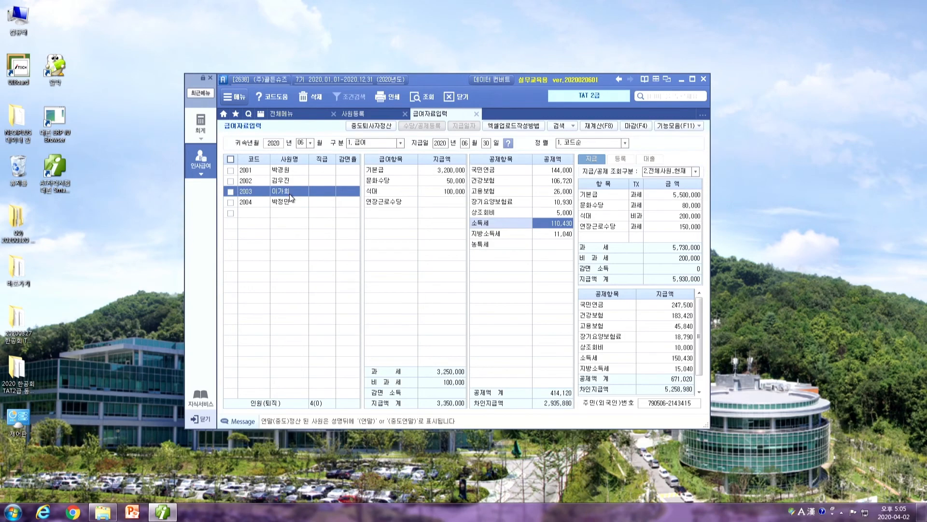
Step: Close 급여자료입력 and 사원등록, and load the 원천징수이행상황신고서 with 귀속기간 and 지급기간 June 2020 as 0.정기신고
left_click(477, 115)
left_click(404, 114)
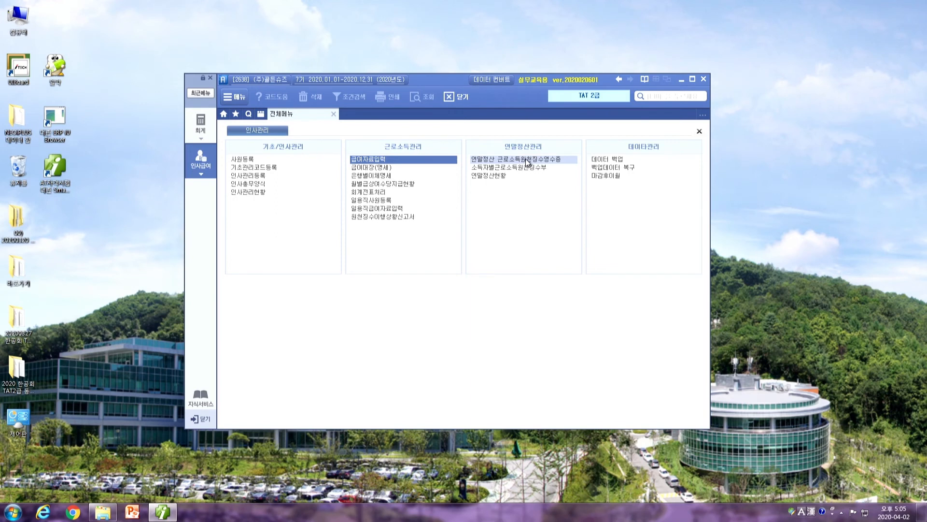
left_click(381, 216)
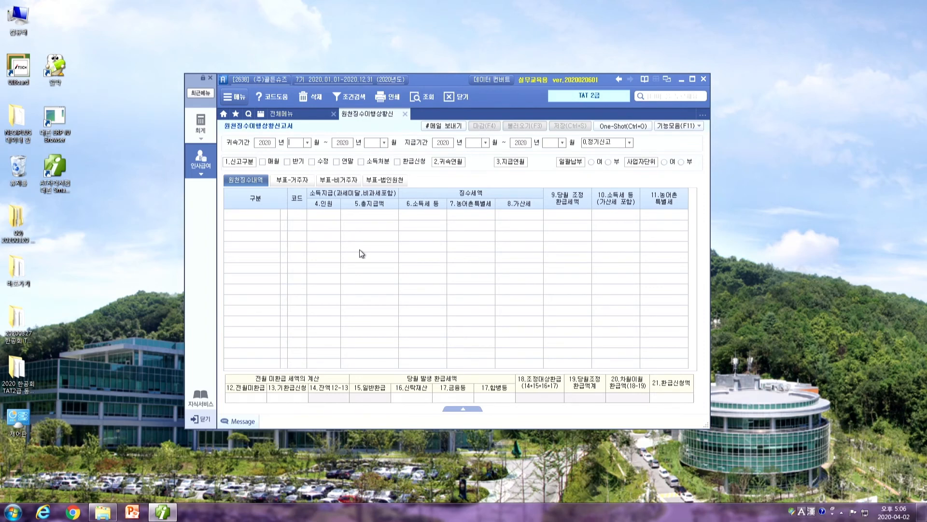
type("09")
key("Return")
type("06")
key("Return")
key("Return")
key("Return")
key("Return")
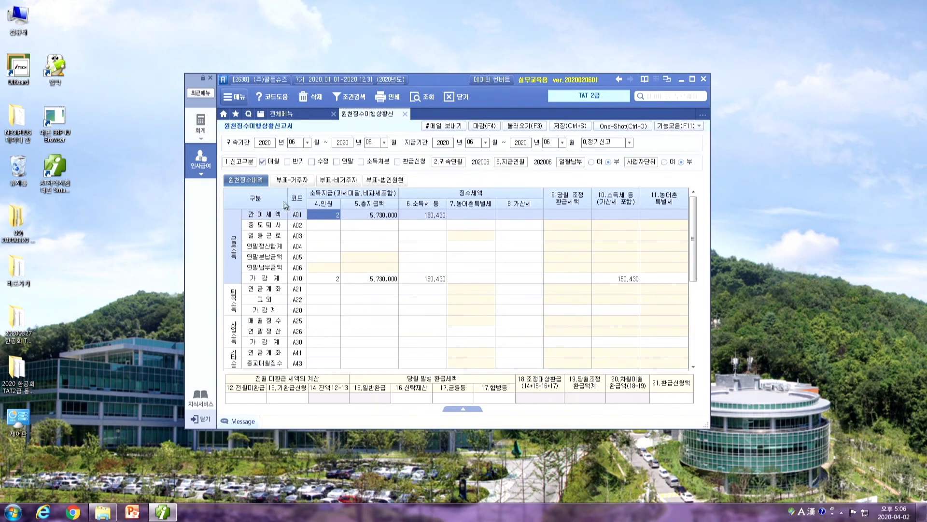
Step: Check the 총지급액 and 소득세 등 of the 간이세액 (A01) row in the withholding report
left_click(331, 226)
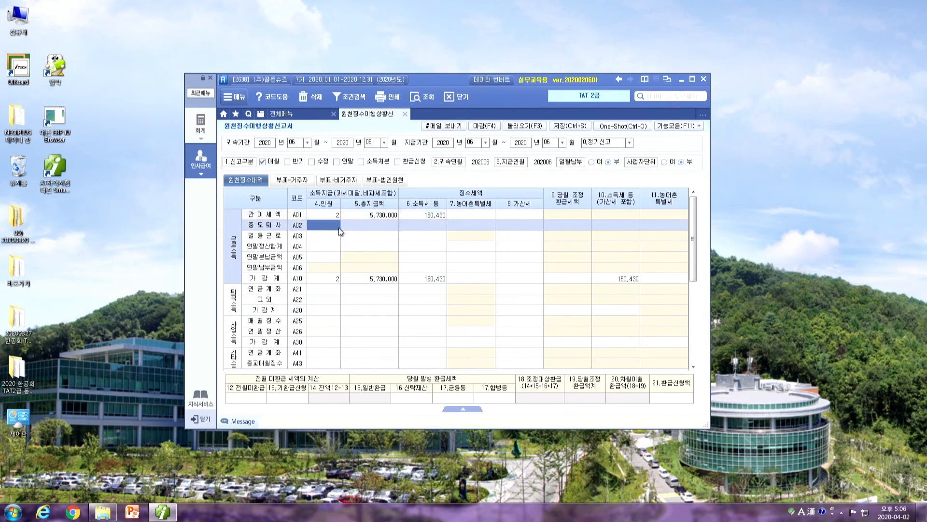
left_click(372, 217)
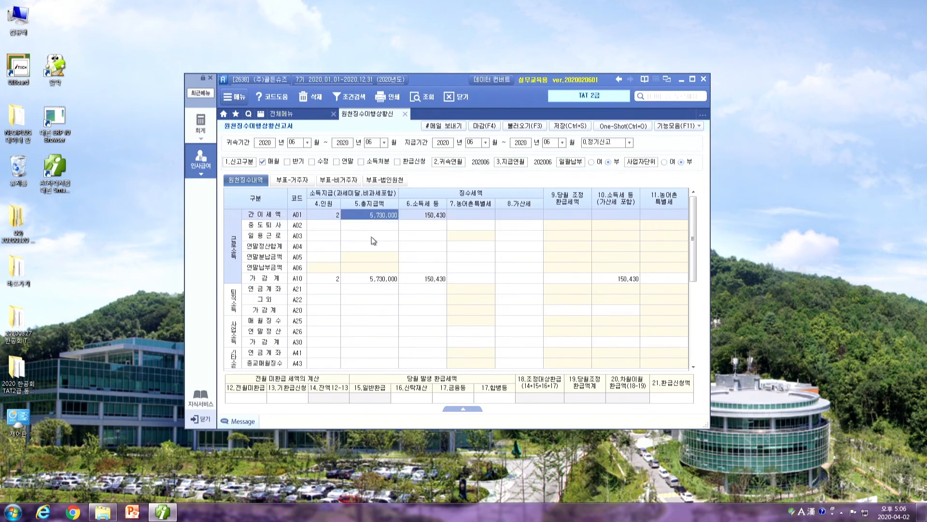
left_click(419, 214)
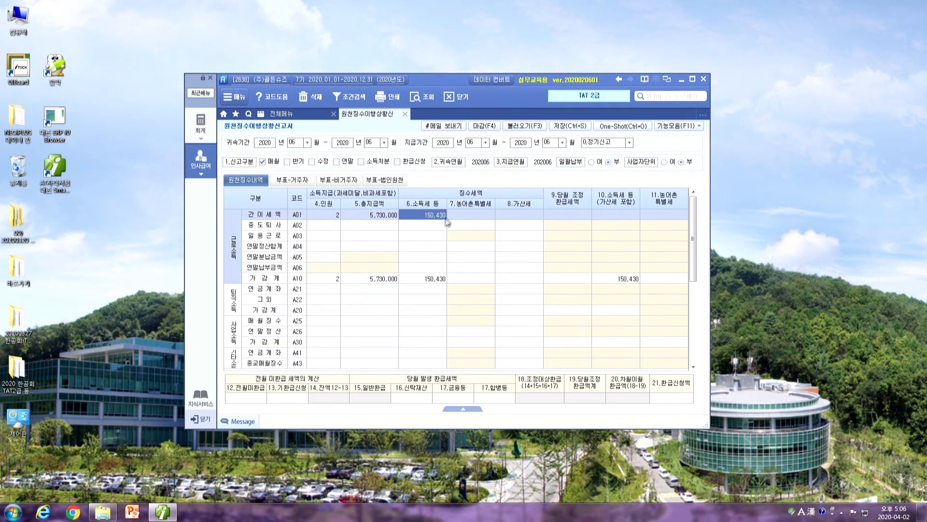
Step: Enter 45,000 as 12.전월미환급 in the withholding report and save it
left_click(242, 395)
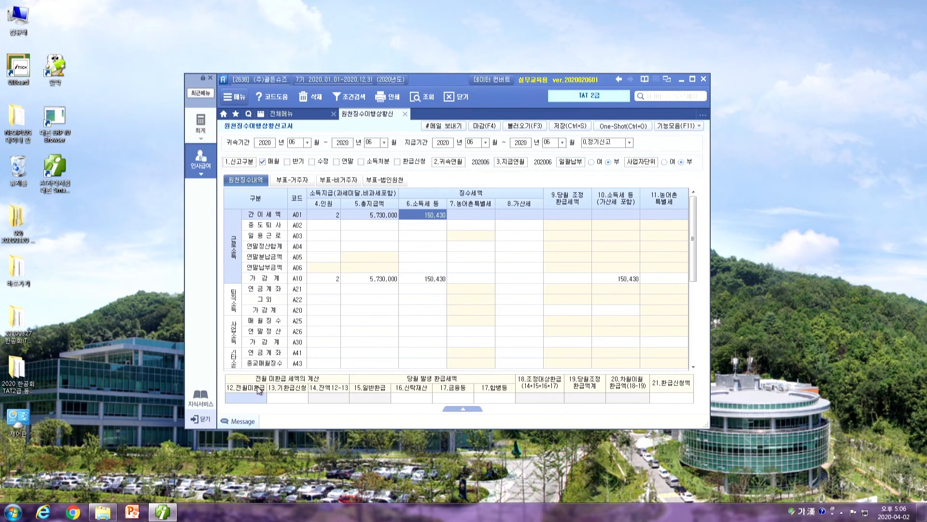
type("450000")
key("Return")
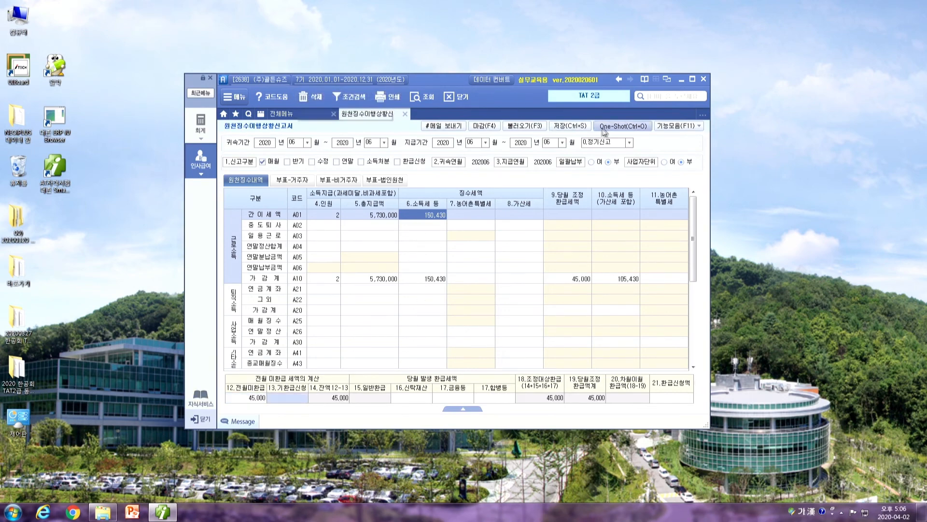
left_click(570, 125)
left_click(442, 278)
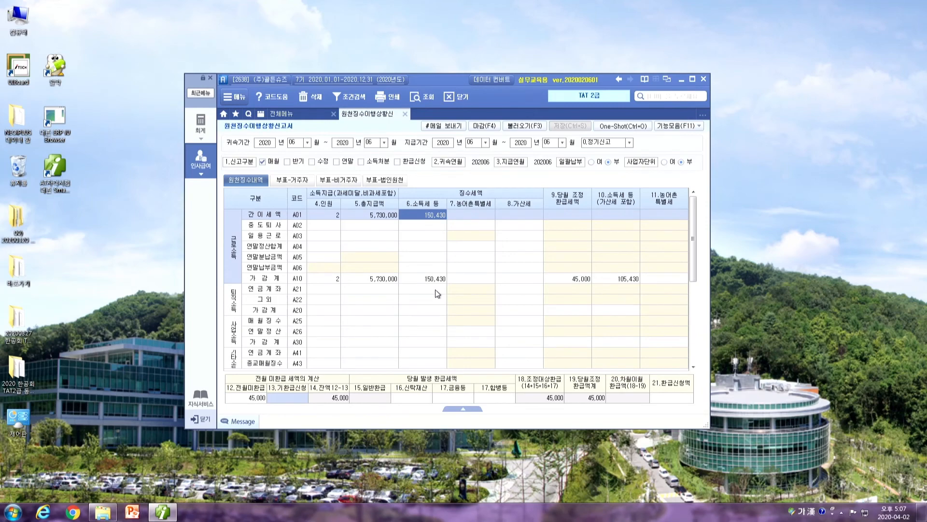
Step: Reopen 급여자료입력 for June and compare the second and third employees' 지급액 계 with the report's A01 총지급액
left_click(374, 217)
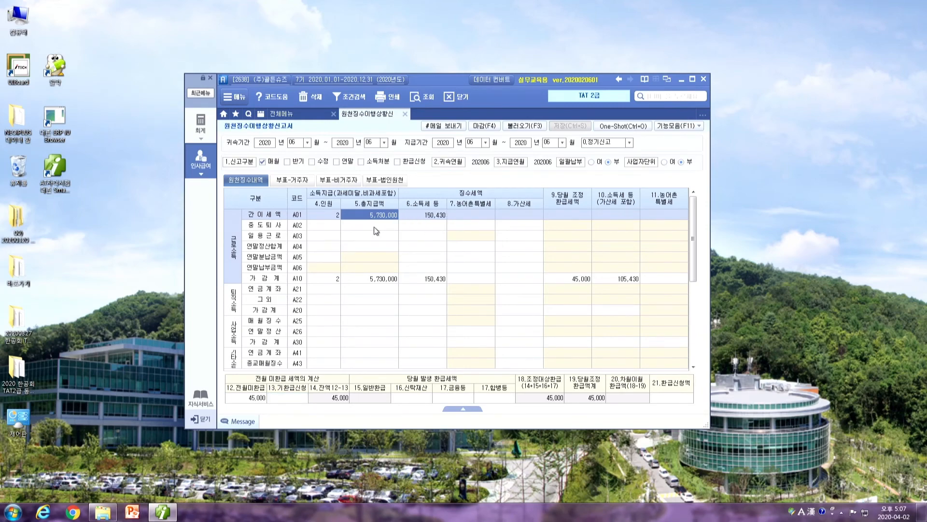
left_click(314, 116)
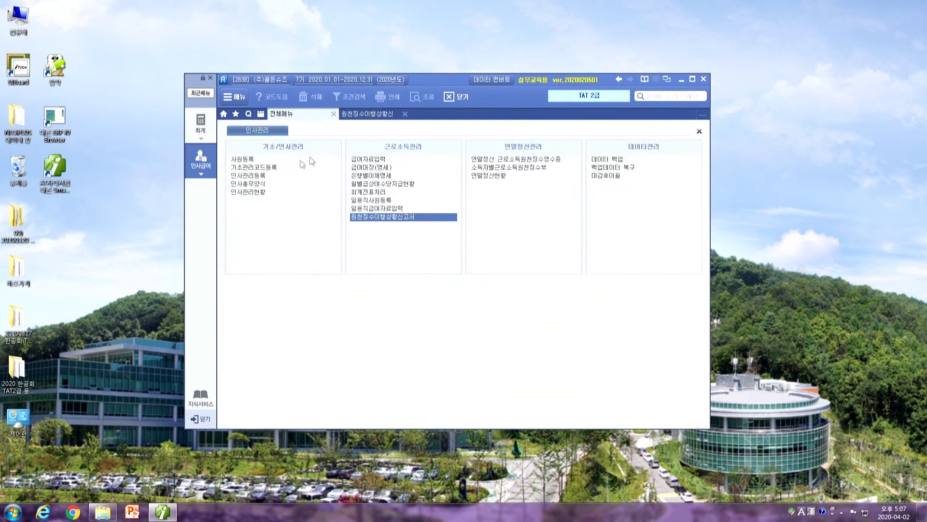
left_click(371, 160)
key("Return")
key("Down")
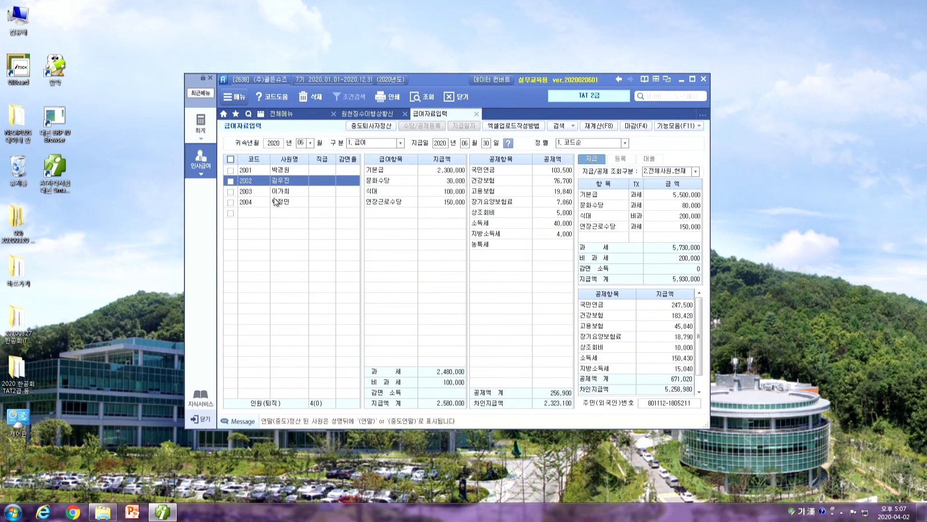
key("Down")
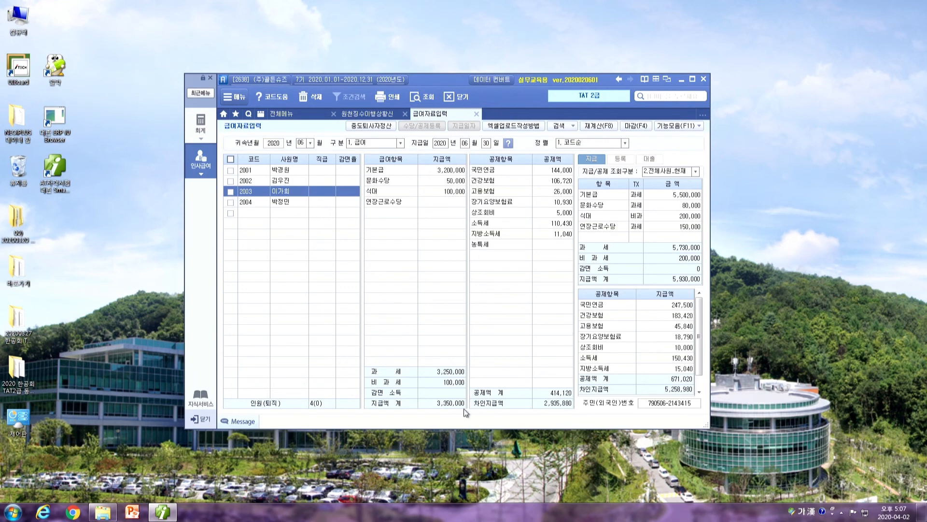
left_click(286, 183)
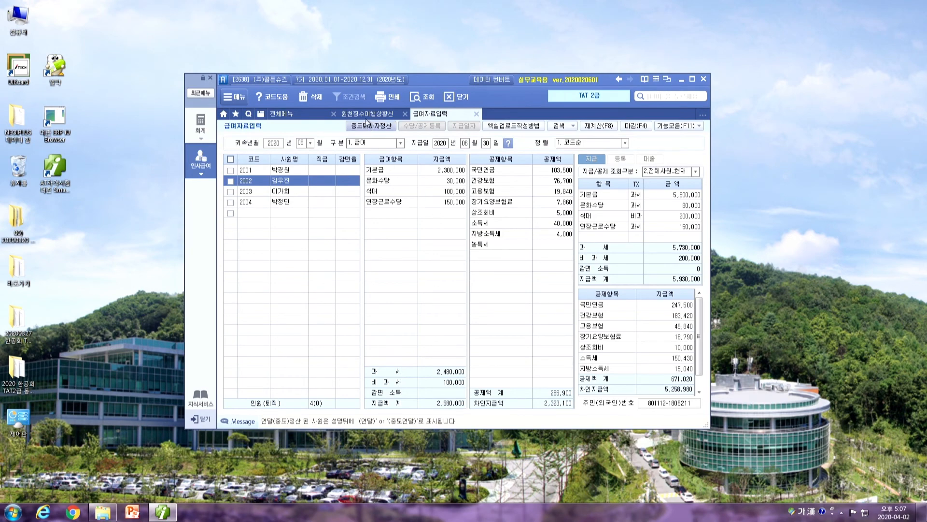
left_click(363, 112)
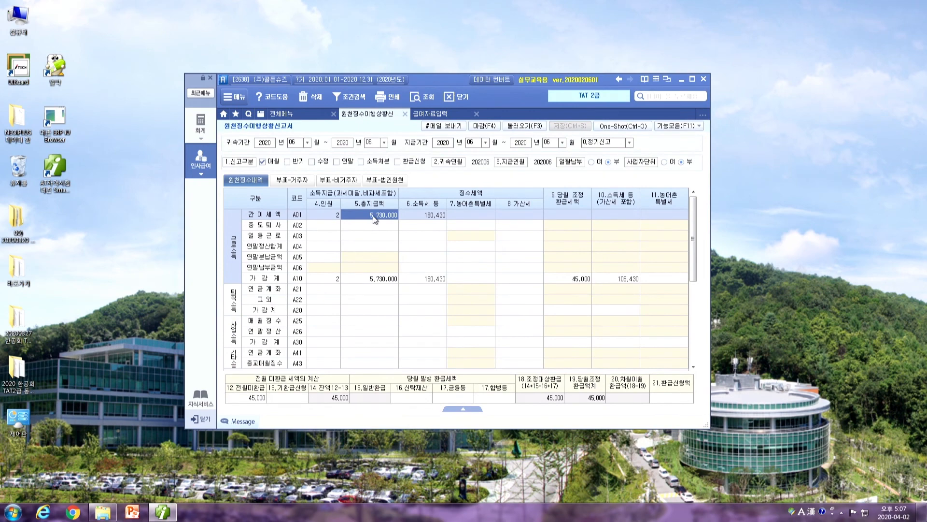
left_click(427, 114)
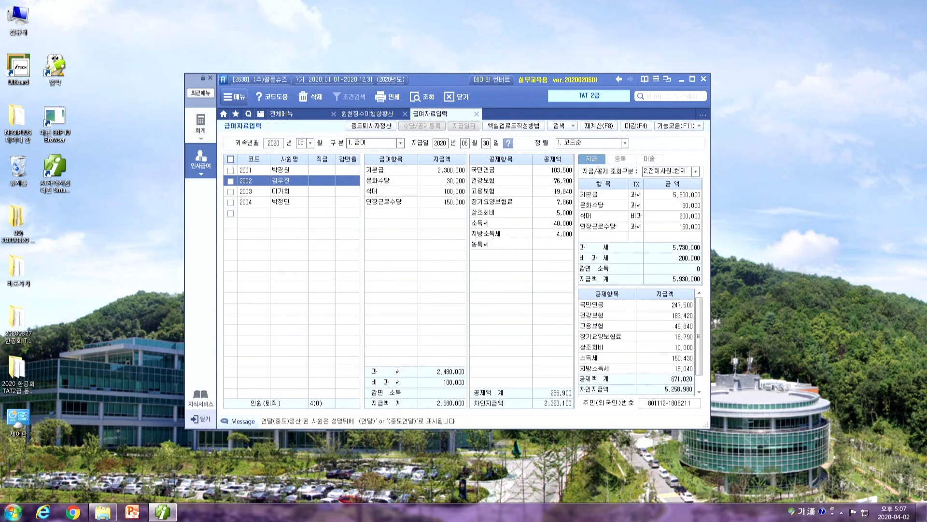
Step: Open the Windows calculator and add the two employees' total pay, 2,580,000 and 3,350,000
left_click(12, 512)
left_click(61, 286)
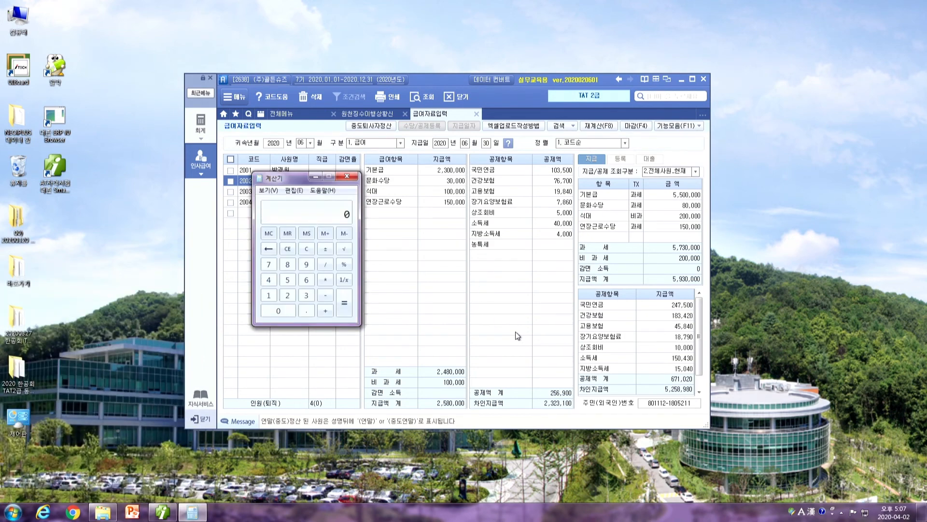
type("2580000")
key("plus")
left_click(241, 191)
left_click(192, 513)
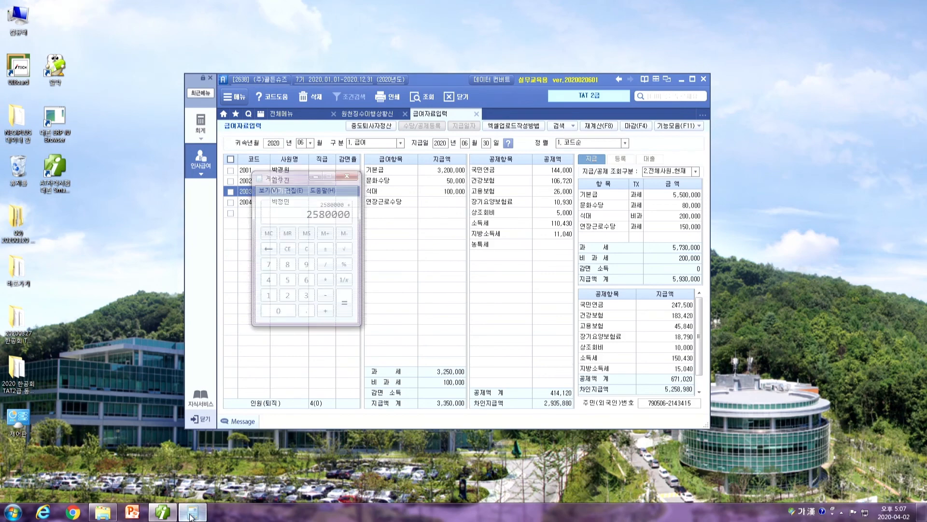
type("3350000")
key("Return")
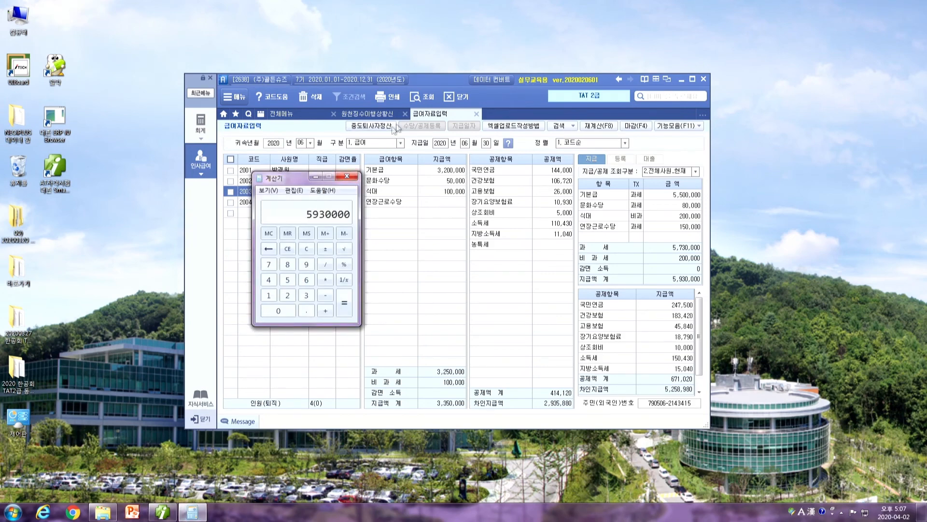
Step: Recheck the report's A01 총지급액, then review the 식대 entry in 수당등록 and 비과세/감면설정 and close the dialog
left_click(367, 113)
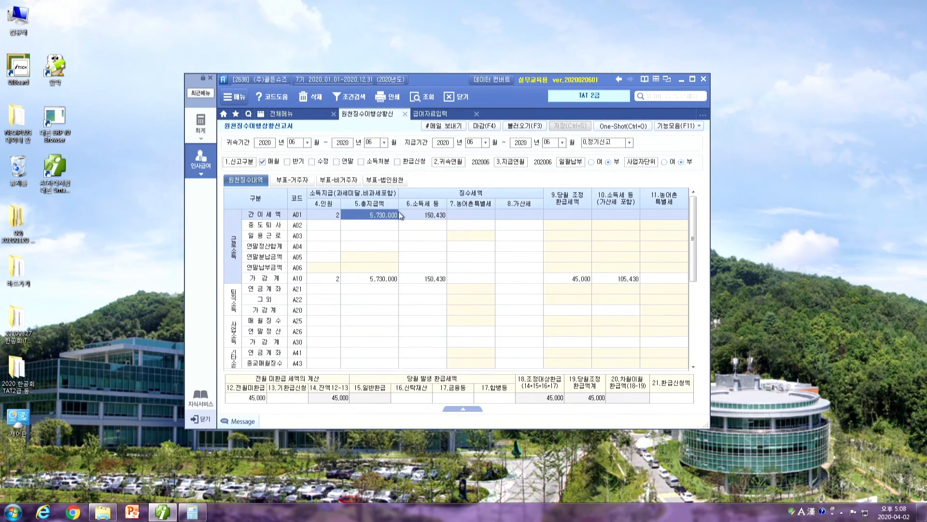
left_click(427, 118)
left_click(446, 191)
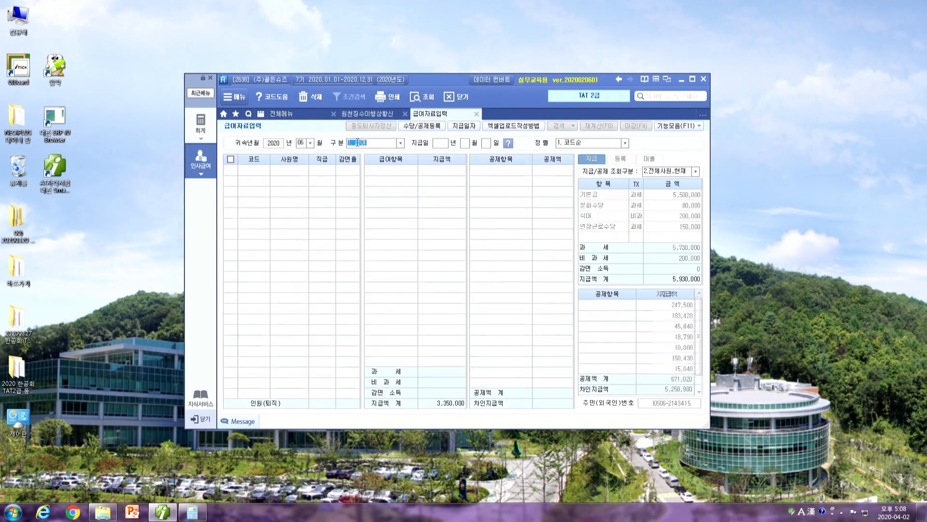
left_click(421, 125)
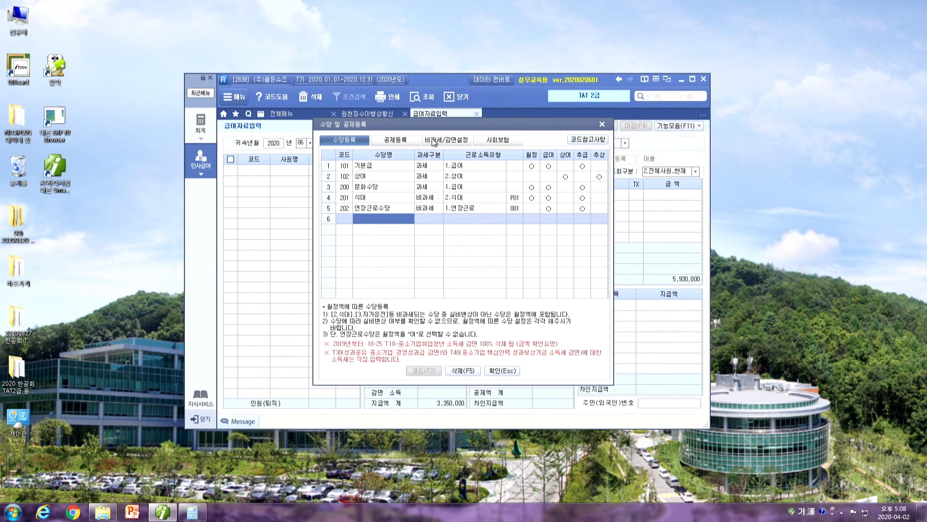
left_click(434, 141)
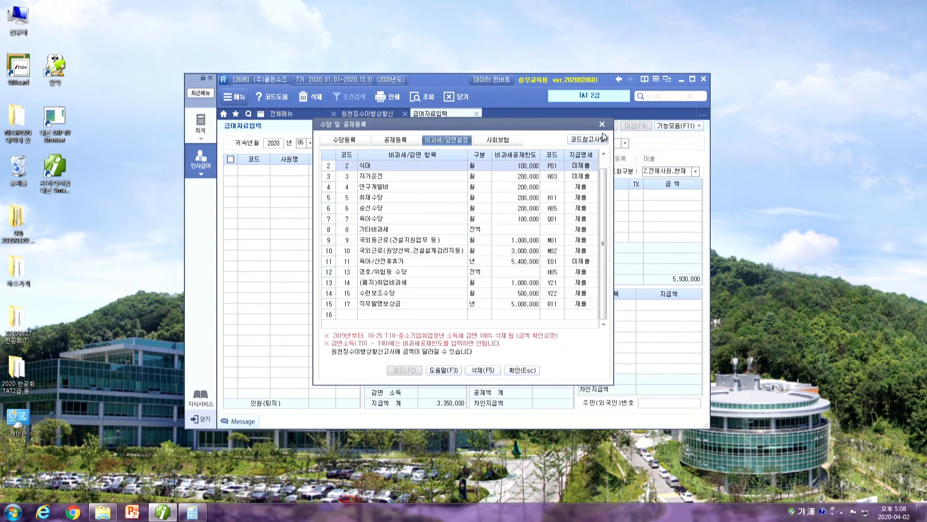
left_click(602, 125)
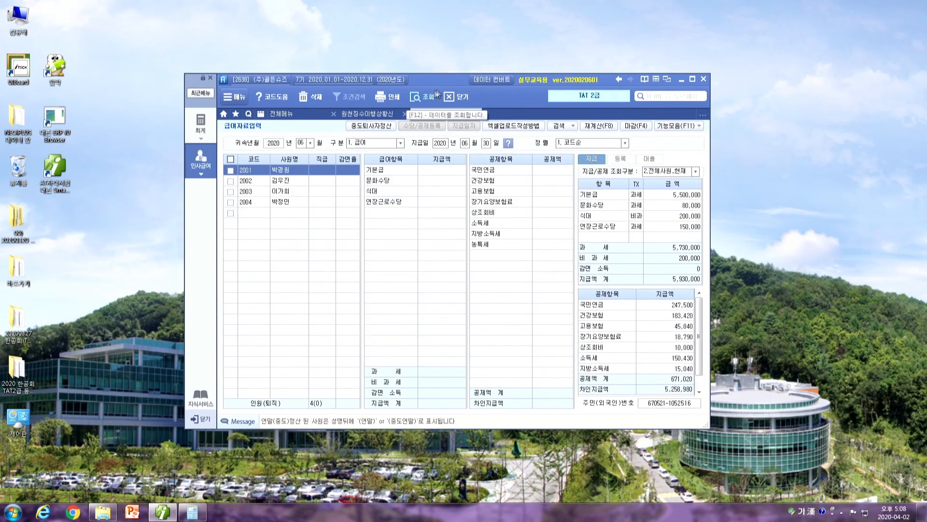
Step: Compare the report's A01 소득세 등 with the second employee's 소득세 in the June payroll
left_click(374, 114)
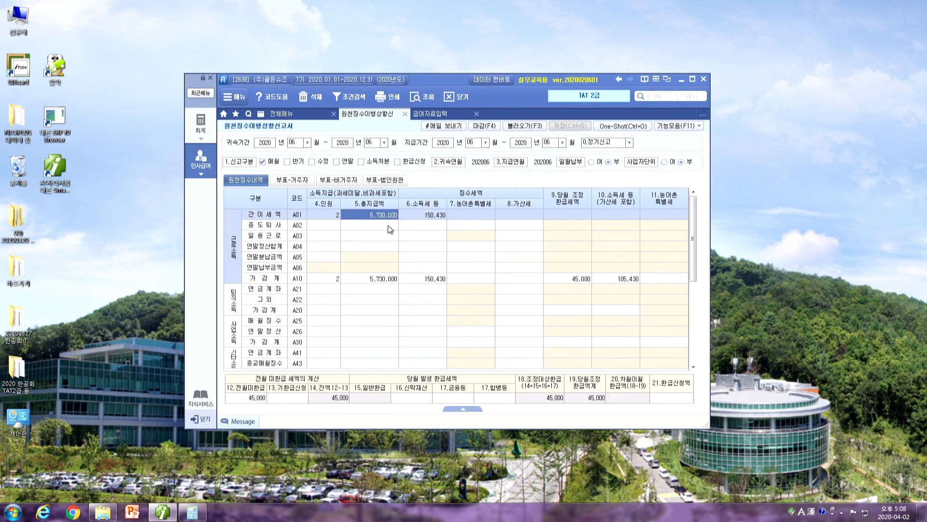
left_click(425, 216)
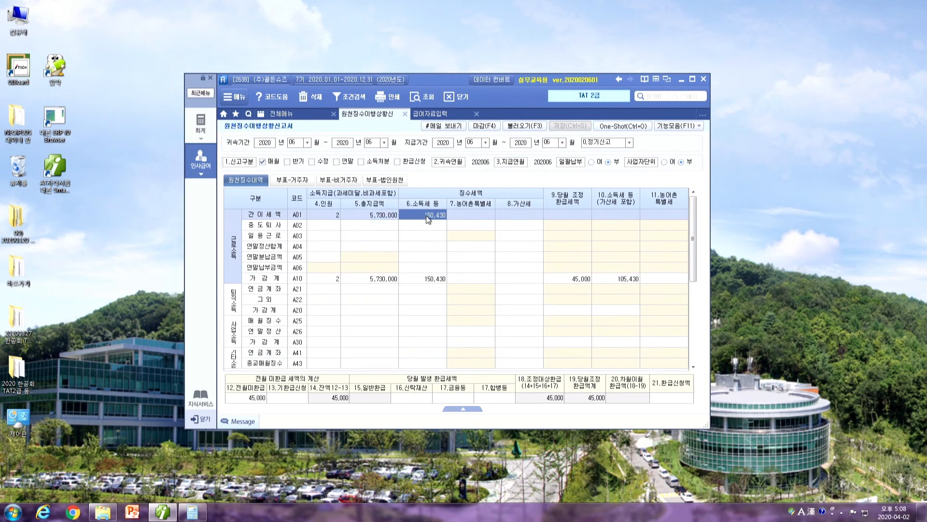
left_click(430, 114)
left_click(292, 179)
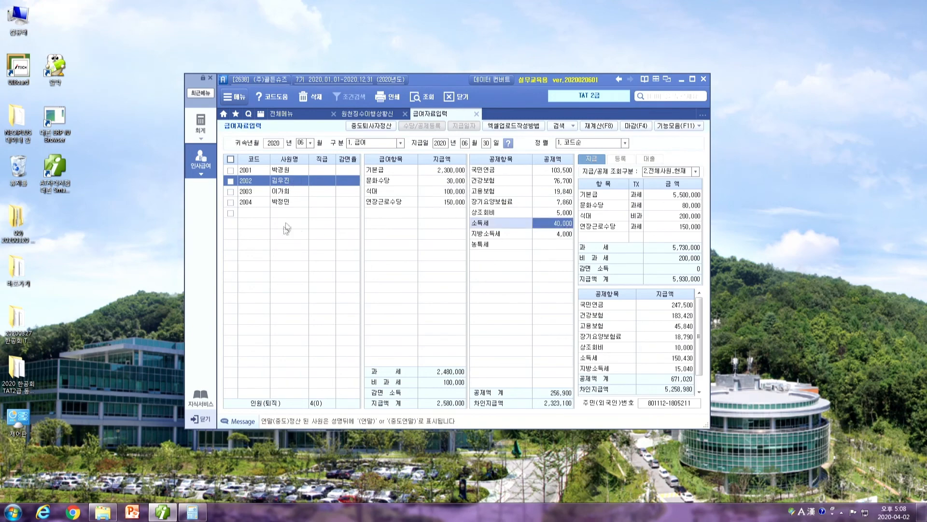
Step: Compare the third employee's June 소득세 with the report's A01 소득세 등, and check the report's 12.전월미환급 amount
left_click(292, 191)
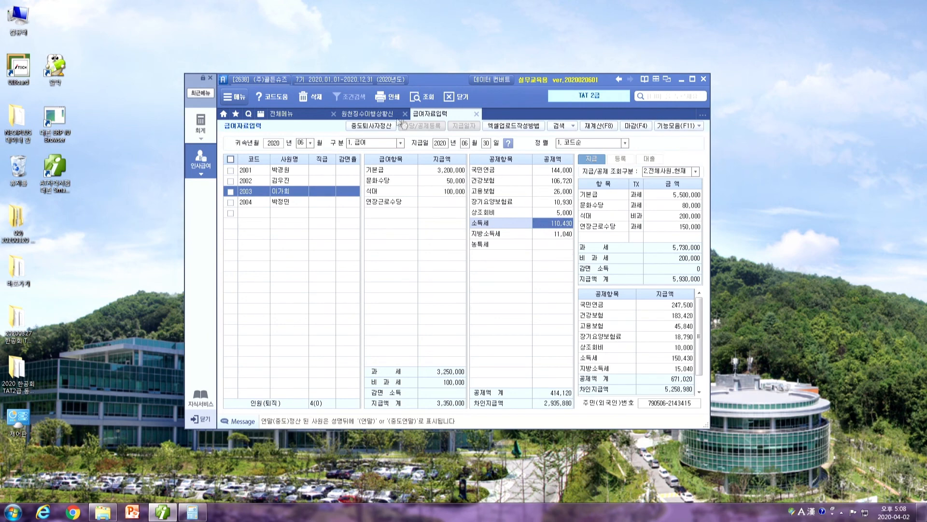
left_click(392, 114)
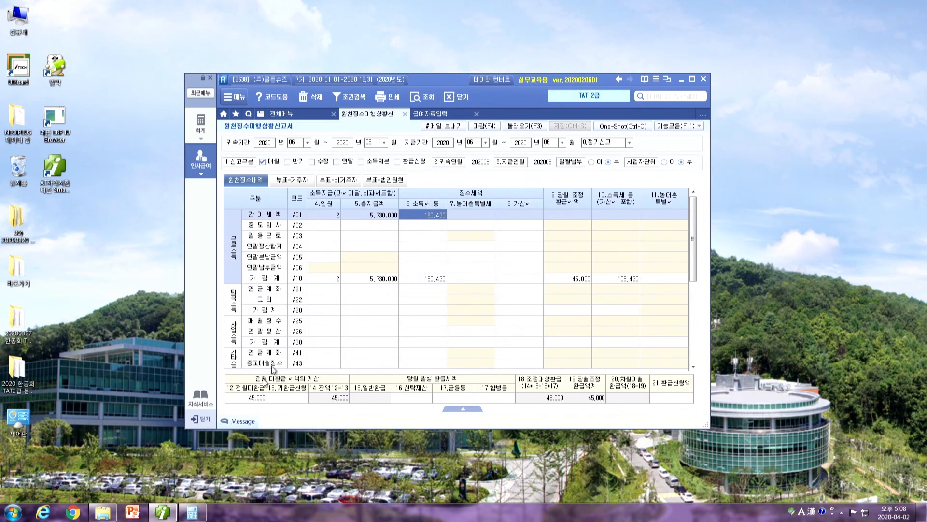
left_click(248, 399)
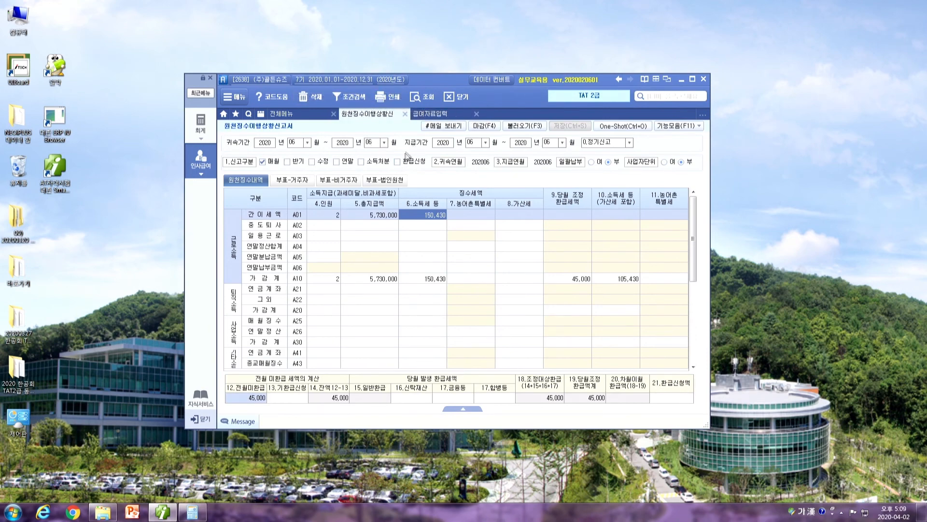
Step: Close the 원천징수이행상황신고서 and the 급여자료입력 screen
left_click(405, 114)
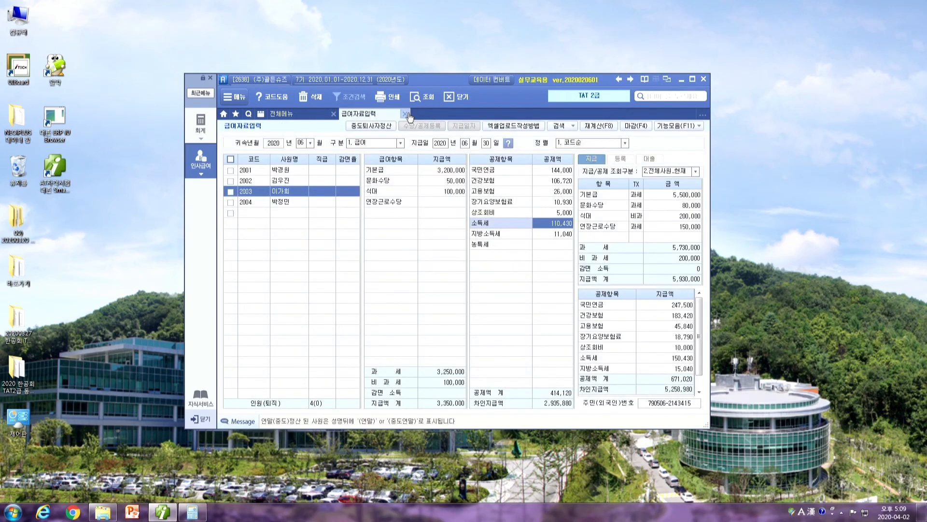
left_click(406, 115)
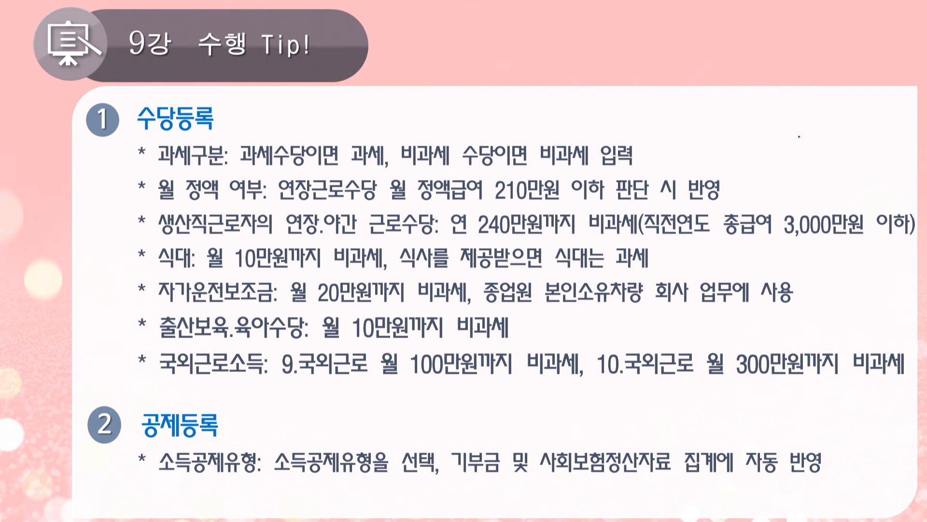
mouse_move(196, 128)
left_mouse_down()
mouse_move(150, 132)
mouse_move(196, 81)
mouse_move(212, 128)
left_mouse_up()
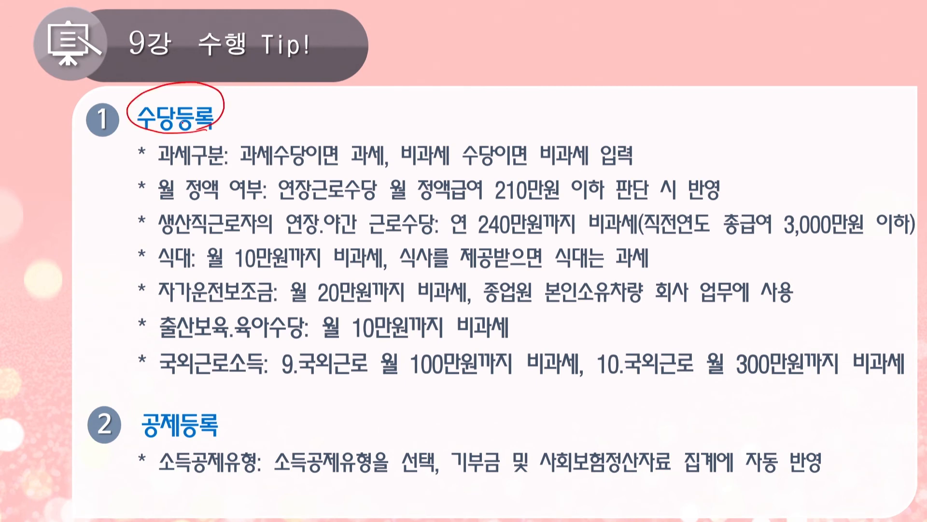
left_click_drag(336, 163, 376, 167)
left_click_drag(401, 165, 453, 167)
left_click_drag(151, 198, 231, 199)
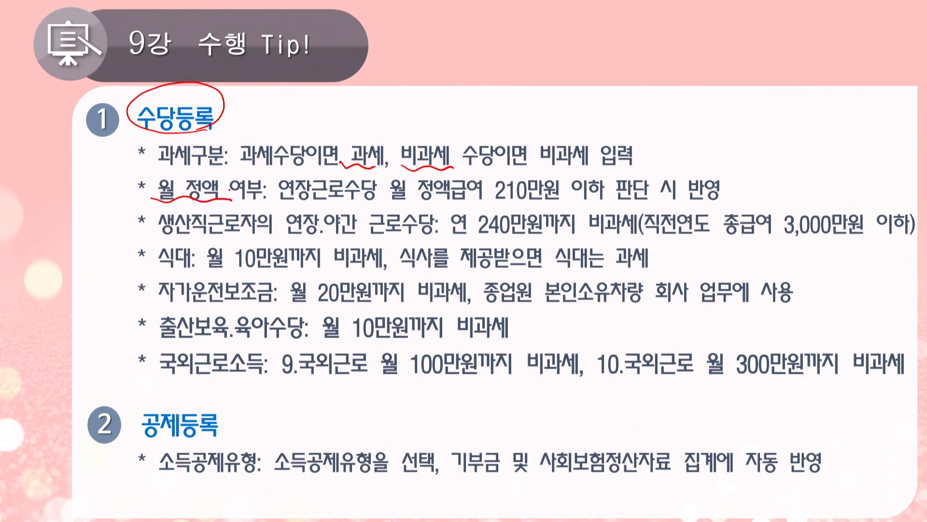